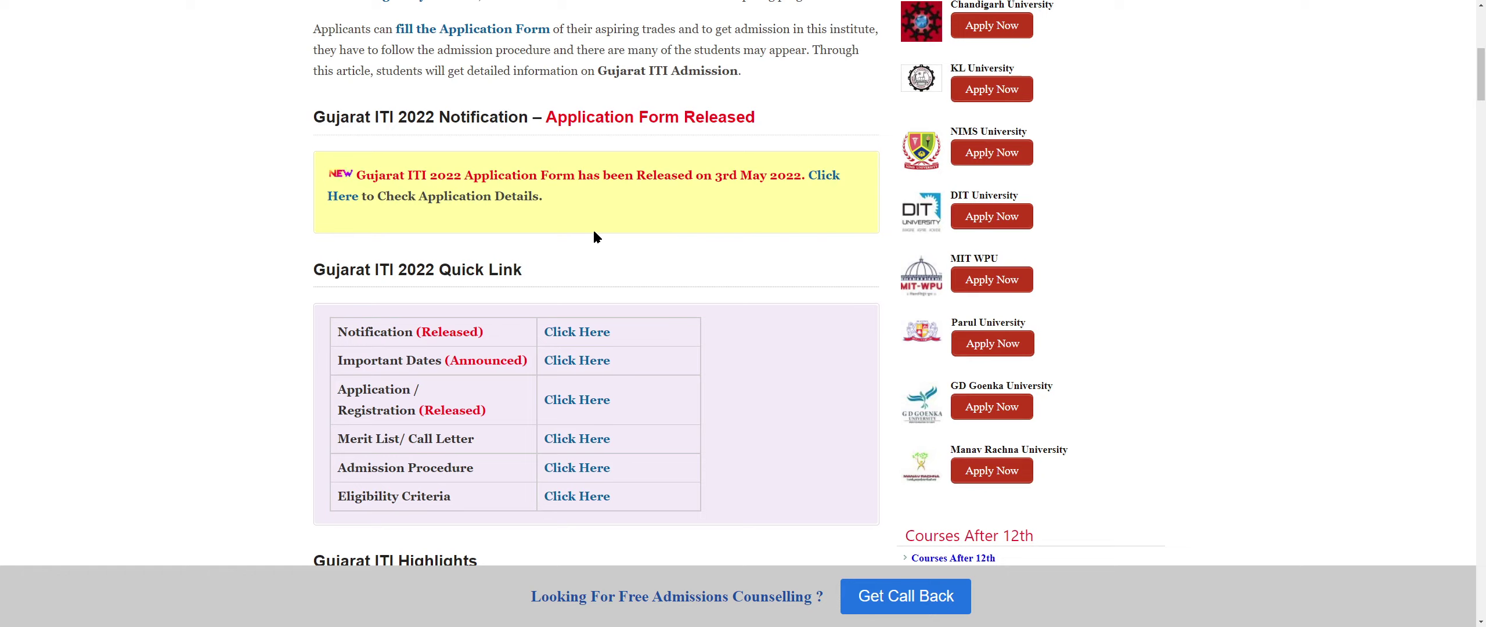
# Open the Gujarat ITI 2022 application details from the article and follow the apply-online link to the admission form.
pyautogui.doubleClick(507, 184)
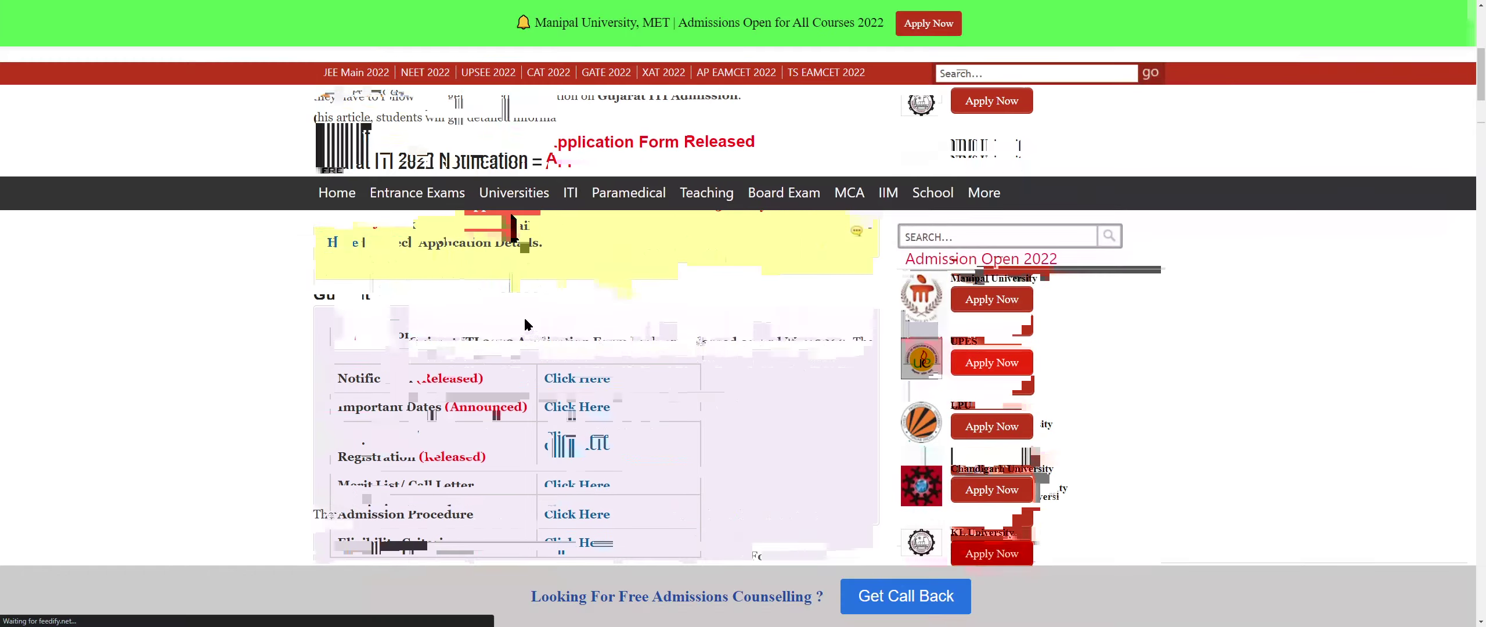
pyautogui.scroll(-4, 529, 313)
pyautogui.scroll(-8, 531, 316)
pyautogui.scroll(6, 525, 269)
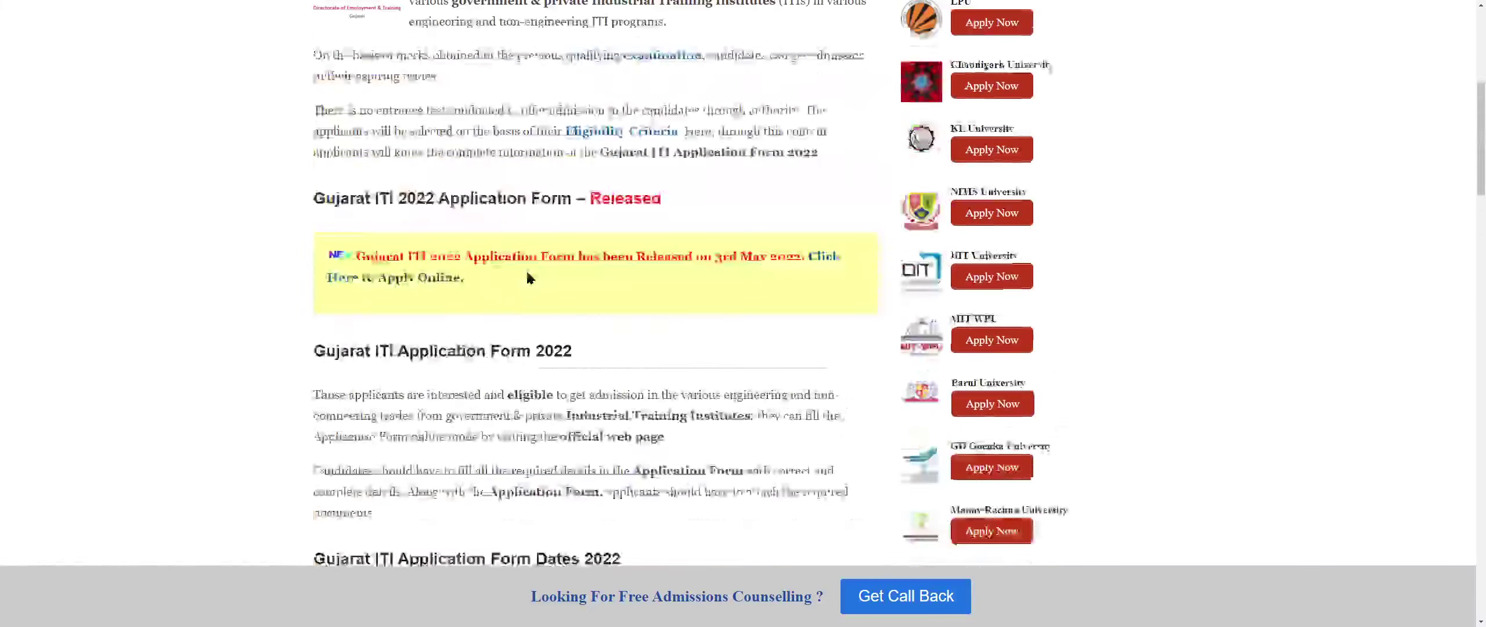
pyautogui.moveTo(494, 310); pyautogui.dragTo(727, 314)
pyautogui.click(683, 355)
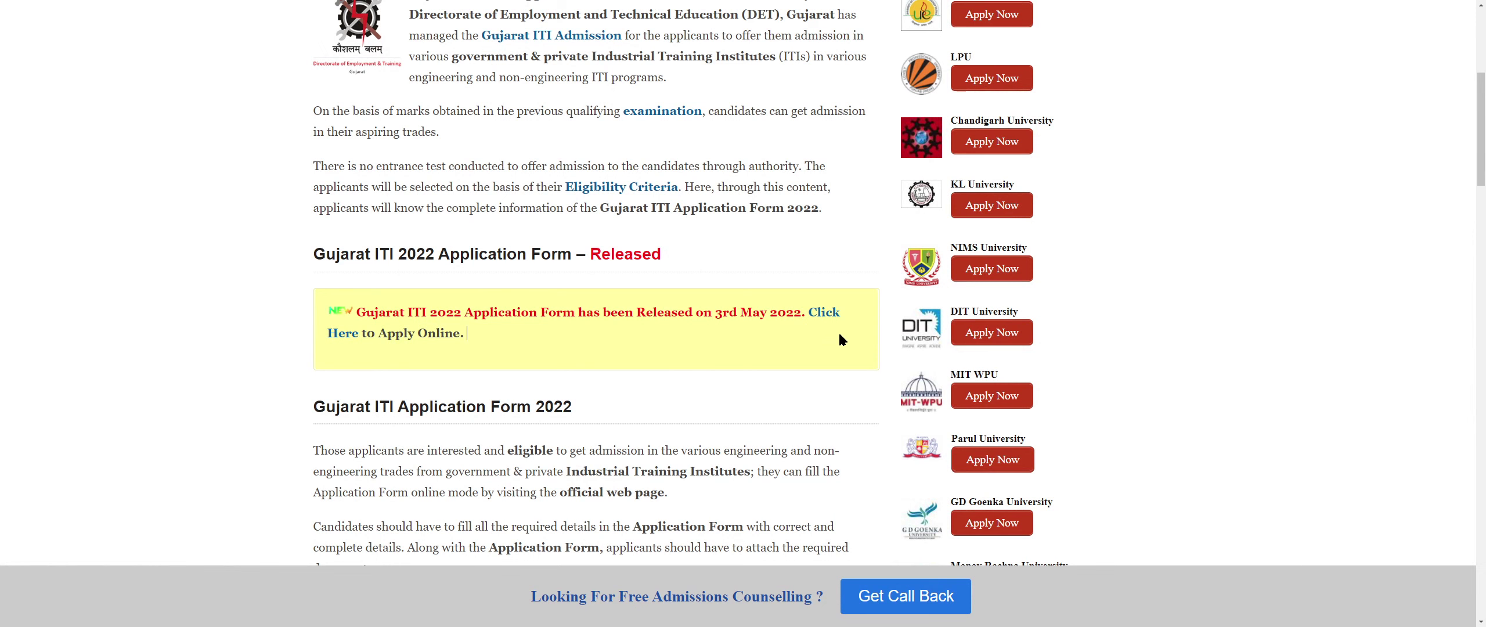
pyautogui.click(826, 315)
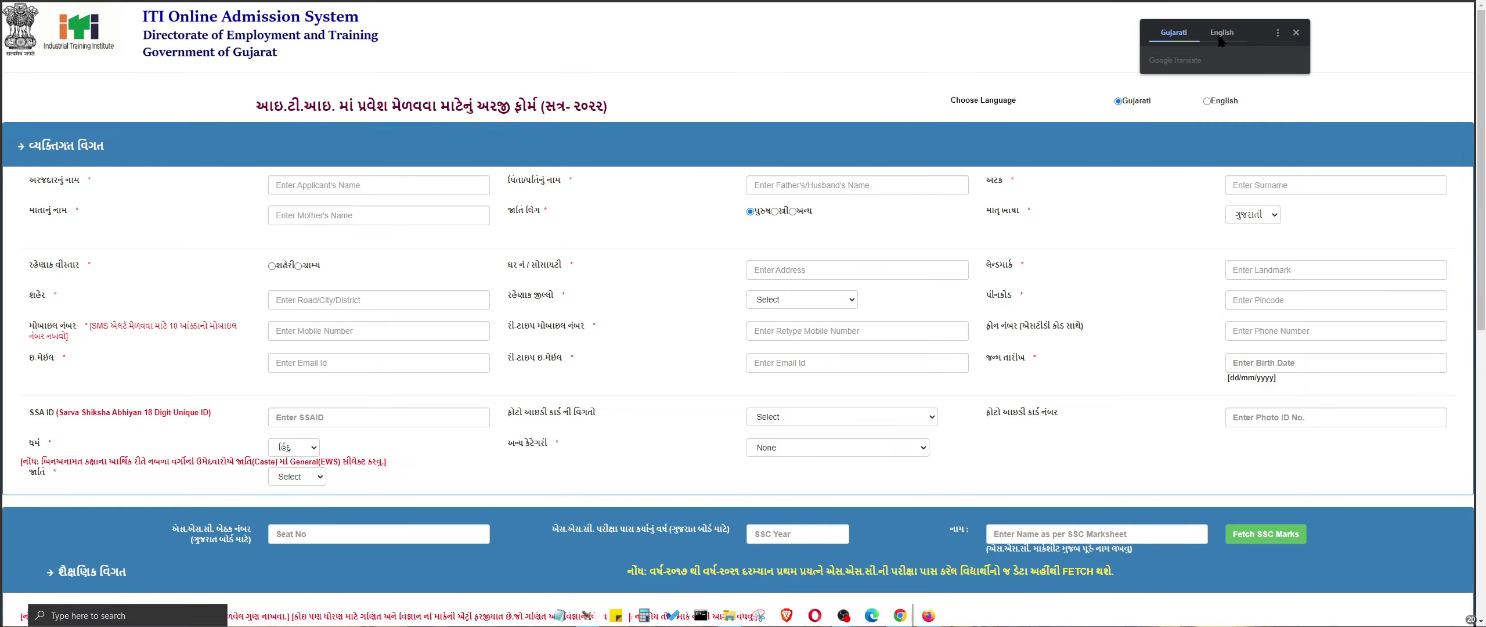
# Dismiss the translation popup and enlarge the application form to 150%.
pyautogui.click(1296, 33)
pyautogui.scroll(3, 123, 269)
# Examine the applicant's name and father's or husband's name fields in the personal details section.
pyautogui.moveTo(47, 274); pyautogui.dragTo(185, 273)
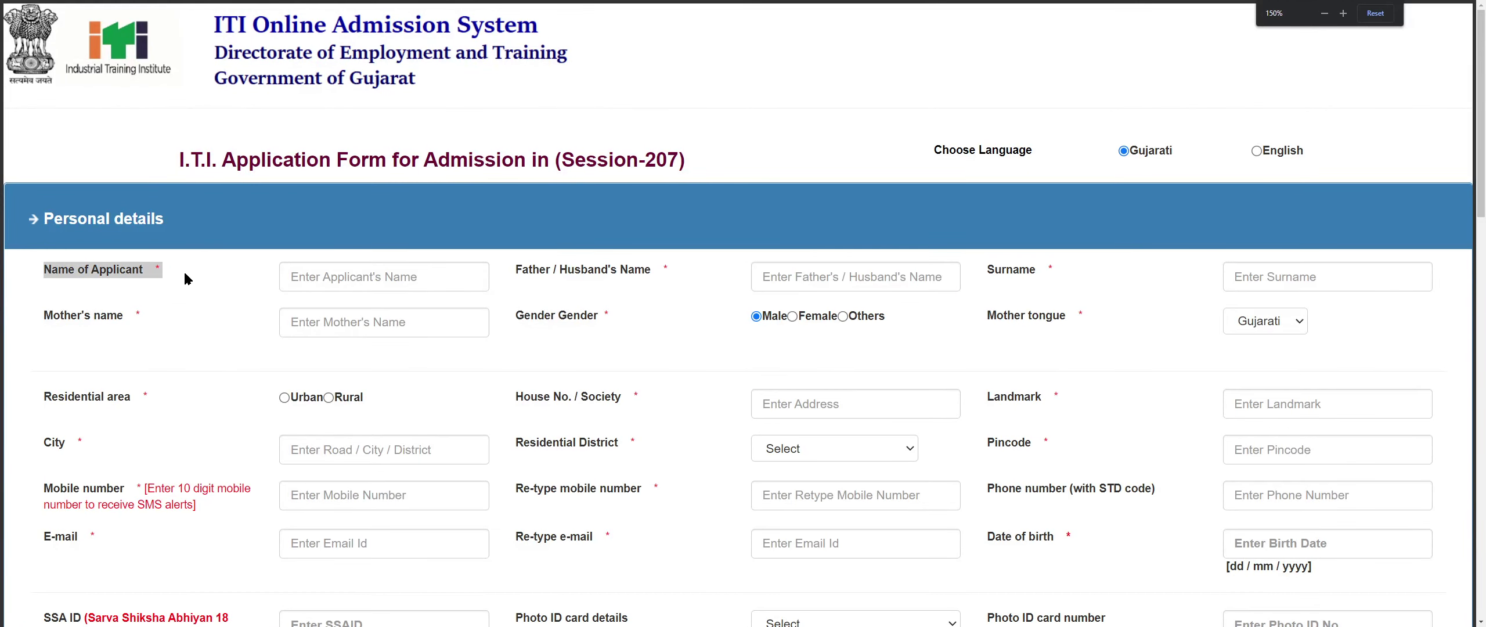
pyautogui.click(381, 284)
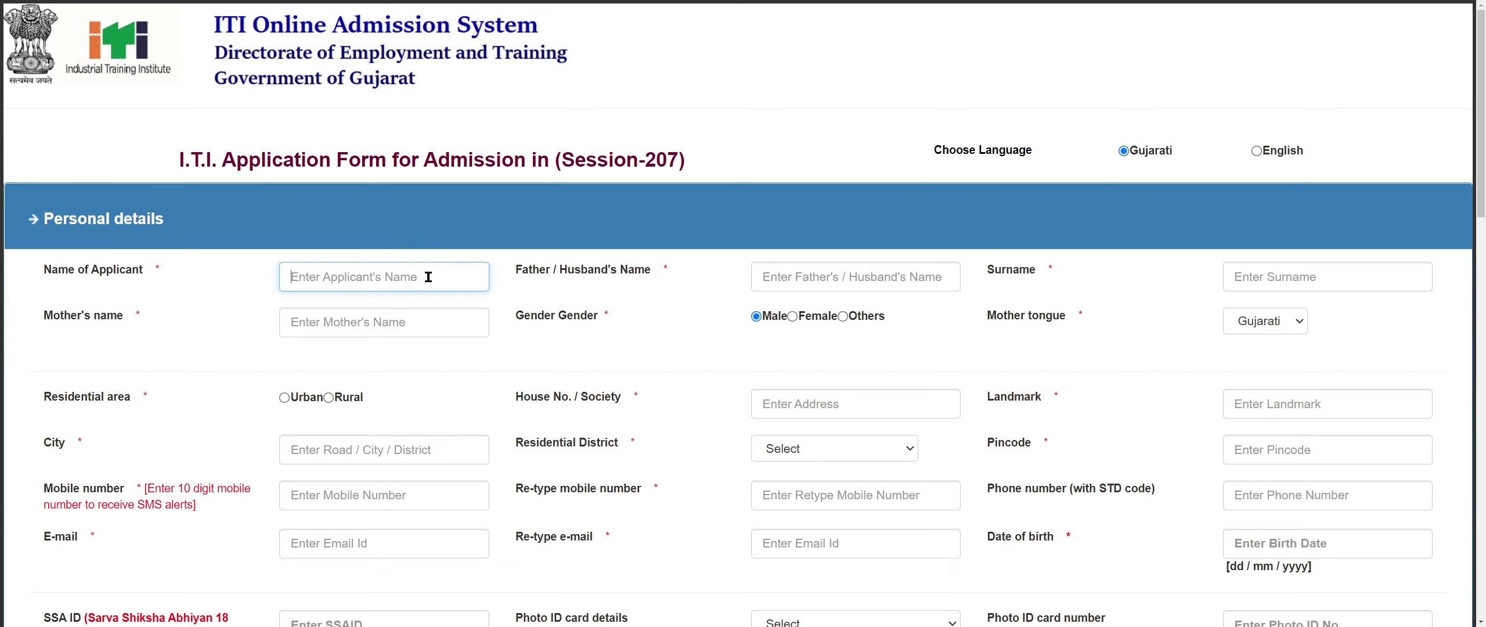
pyautogui.moveTo(519, 275); pyautogui.dragTo(642, 269)
pyautogui.click(615, 298)
pyautogui.doubleClick(581, 266)
pyautogui.click(641, 293)
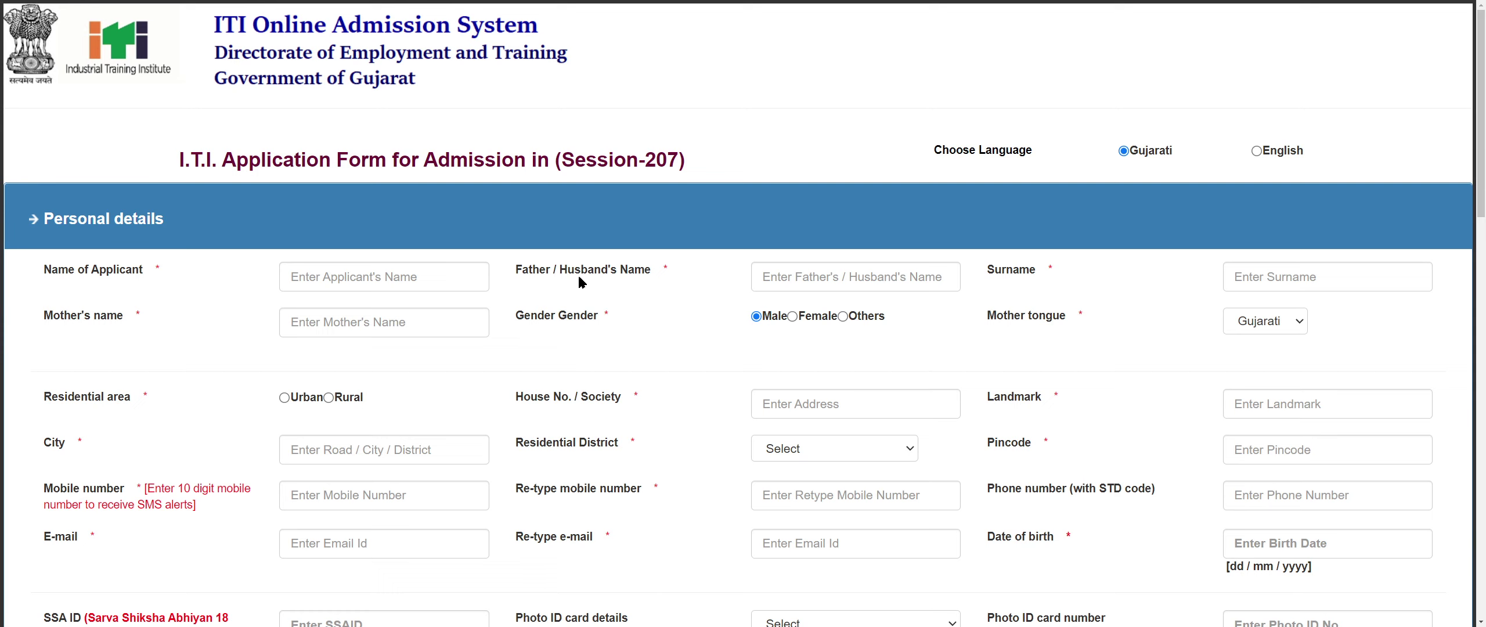
pyautogui.click(783, 281)
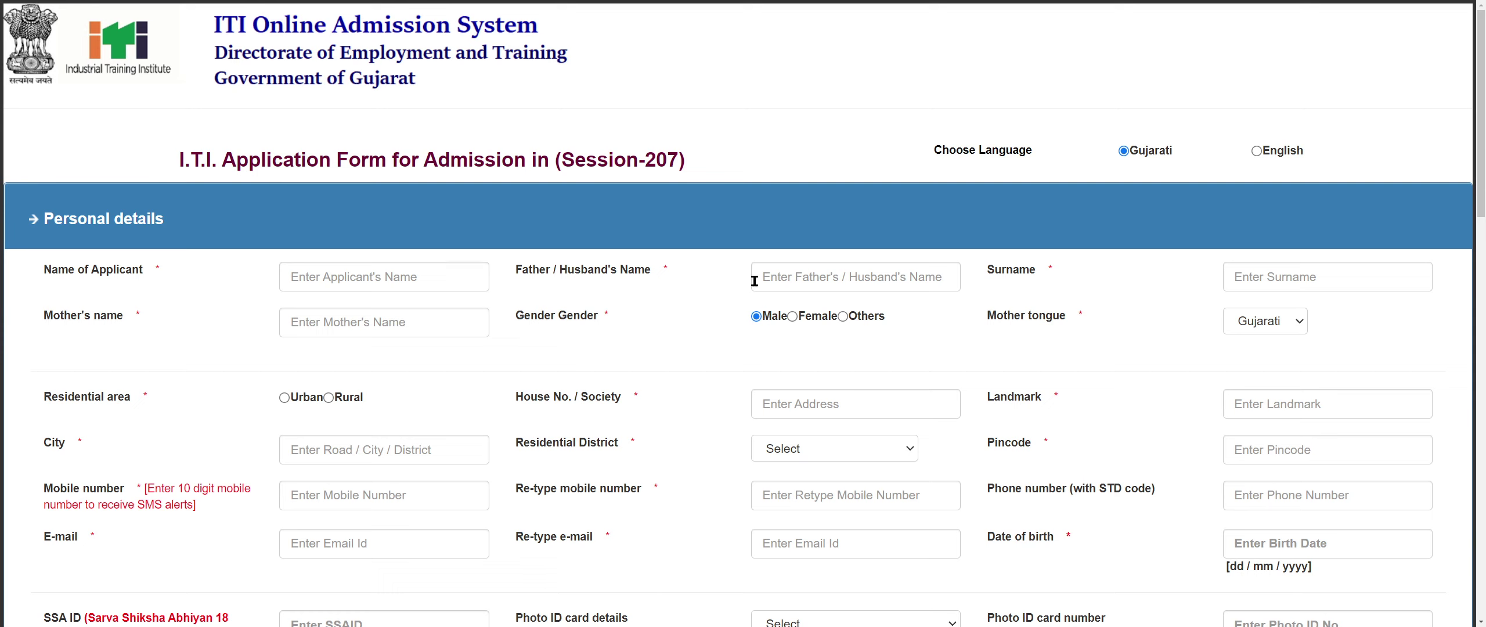
pyautogui.doubleClick(576, 275)
pyautogui.moveTo(576, 275); pyautogui.dragTo(643, 275)
pyautogui.click(628, 299)
pyautogui.doubleClick(527, 266)
pyautogui.click(567, 293)
pyautogui.click(806, 275)
pyautogui.click(588, 305)
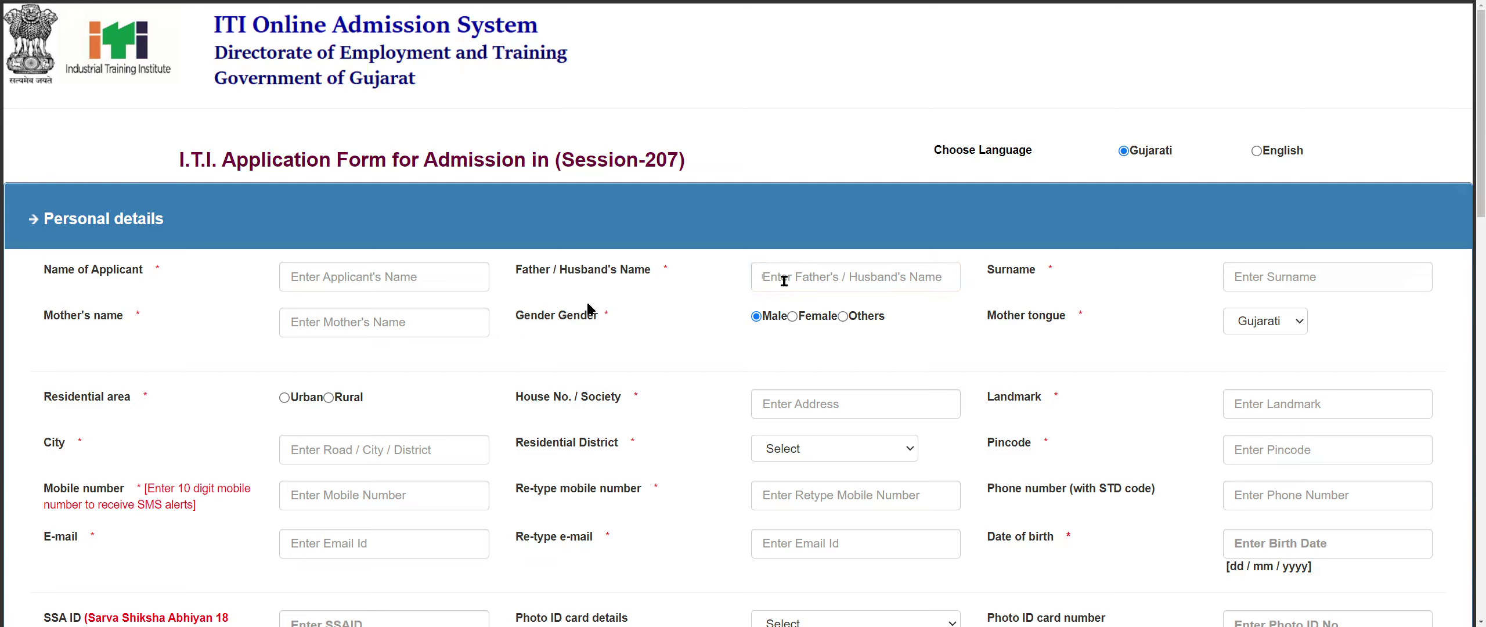
pyautogui.click(833, 275)
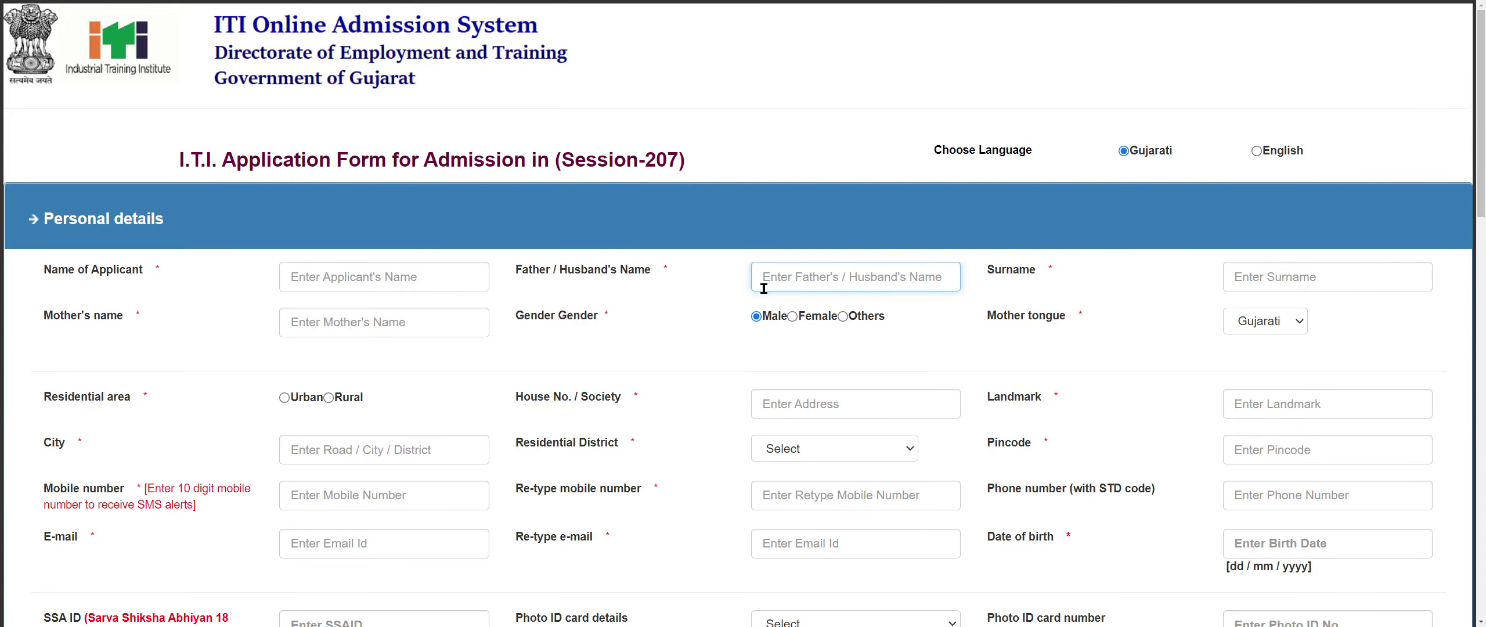
# Examine the surname, mother's name, gender and mother tongue fields in the personal details section.
pyautogui.doubleClick(1014, 271)
pyautogui.click(1264, 279)
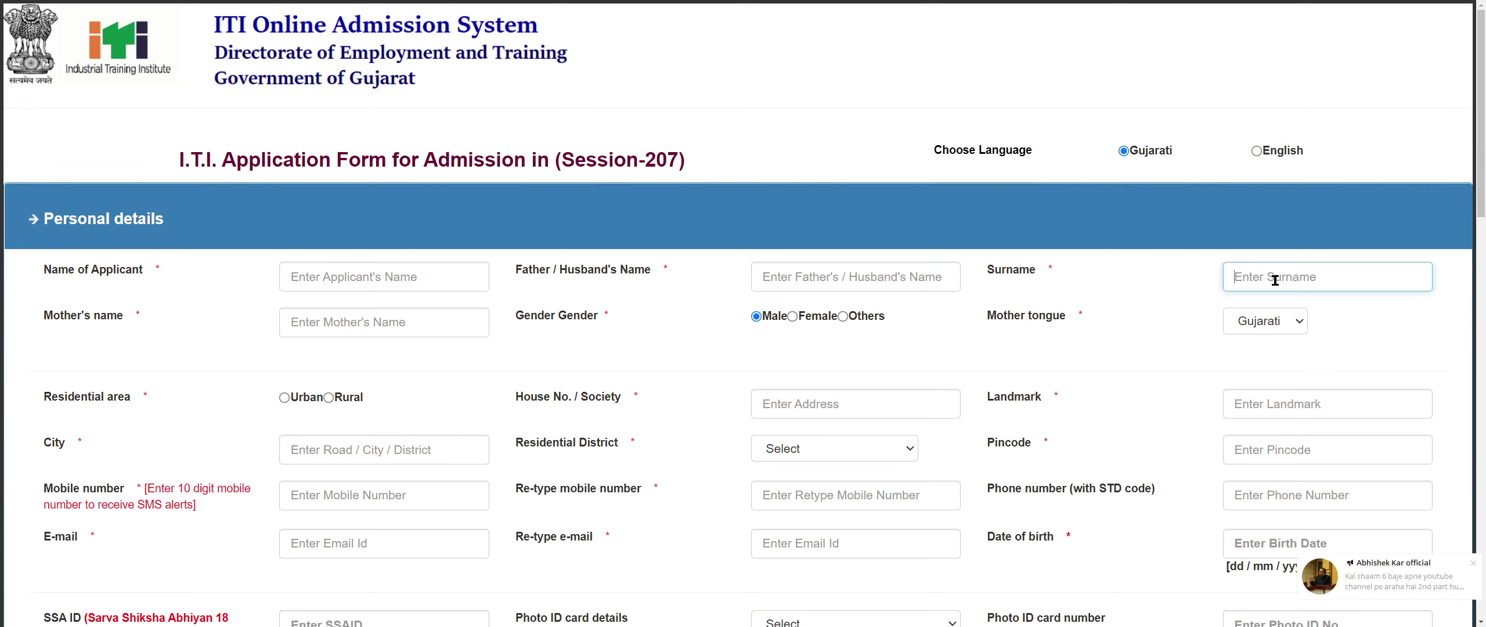
pyautogui.click(375, 321)
pyautogui.doubleClick(555, 318)
pyautogui.click(836, 328)
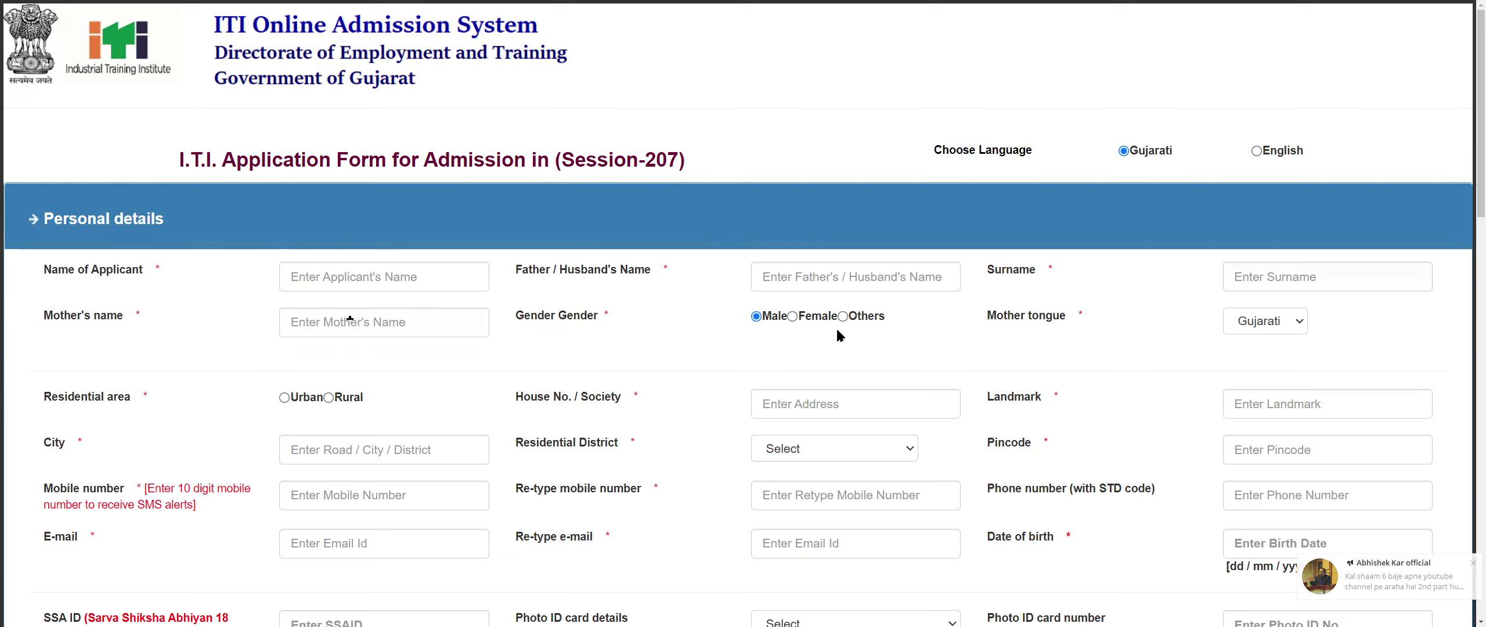
pyautogui.doubleClick(1018, 315)
pyautogui.click(1076, 325)
pyautogui.click(1251, 328)
pyautogui.click(1266, 326)
pyautogui.click(1169, 339)
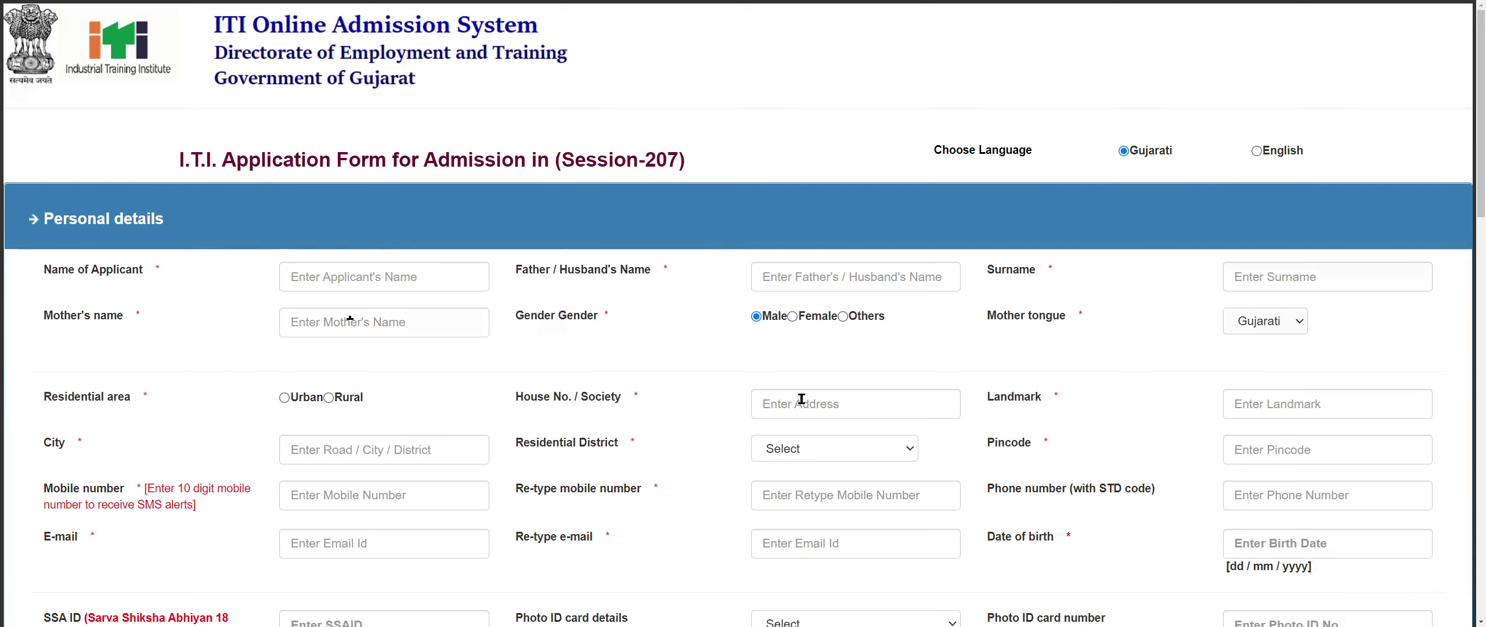
# Set the residential area to Rural.
pyautogui.doubleClick(90, 394)
pyautogui.click(218, 398)
pyautogui.click(310, 402)
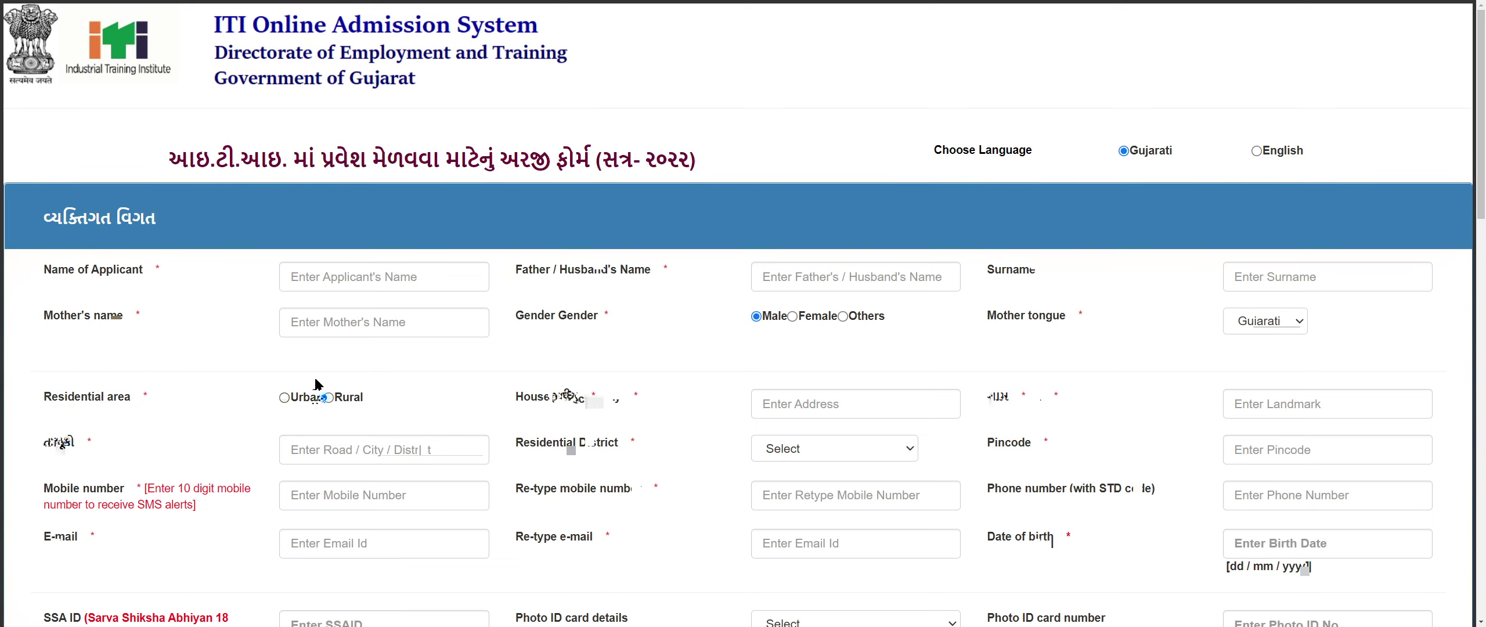
# Switch the application form's language to English.
pyautogui.click(1256, 151)
pyautogui.scroll(-2, 479, 290)
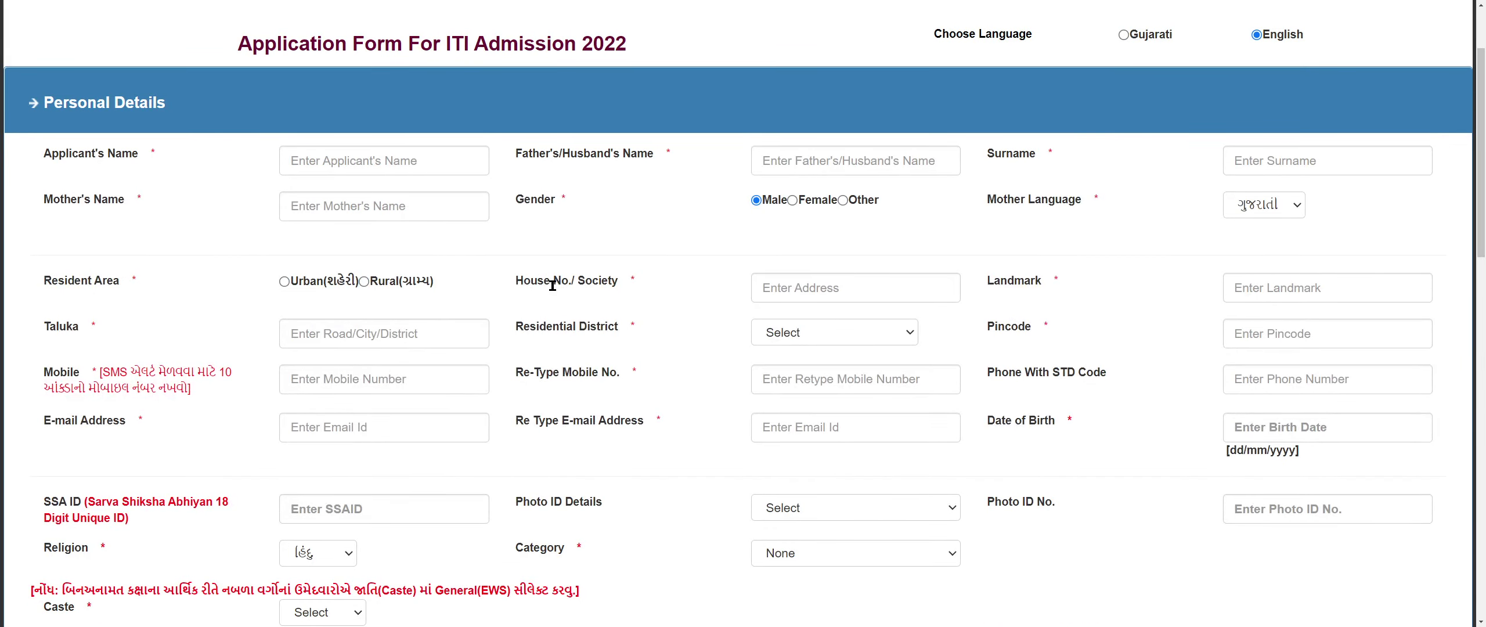
# Go through the address fields from house number to pincode, setting the residential district to જામનગર.
pyautogui.moveTo(517, 283); pyautogui.dragTo(565, 283)
pyautogui.click(609, 304)
pyautogui.click(779, 287)
pyautogui.click(1249, 280)
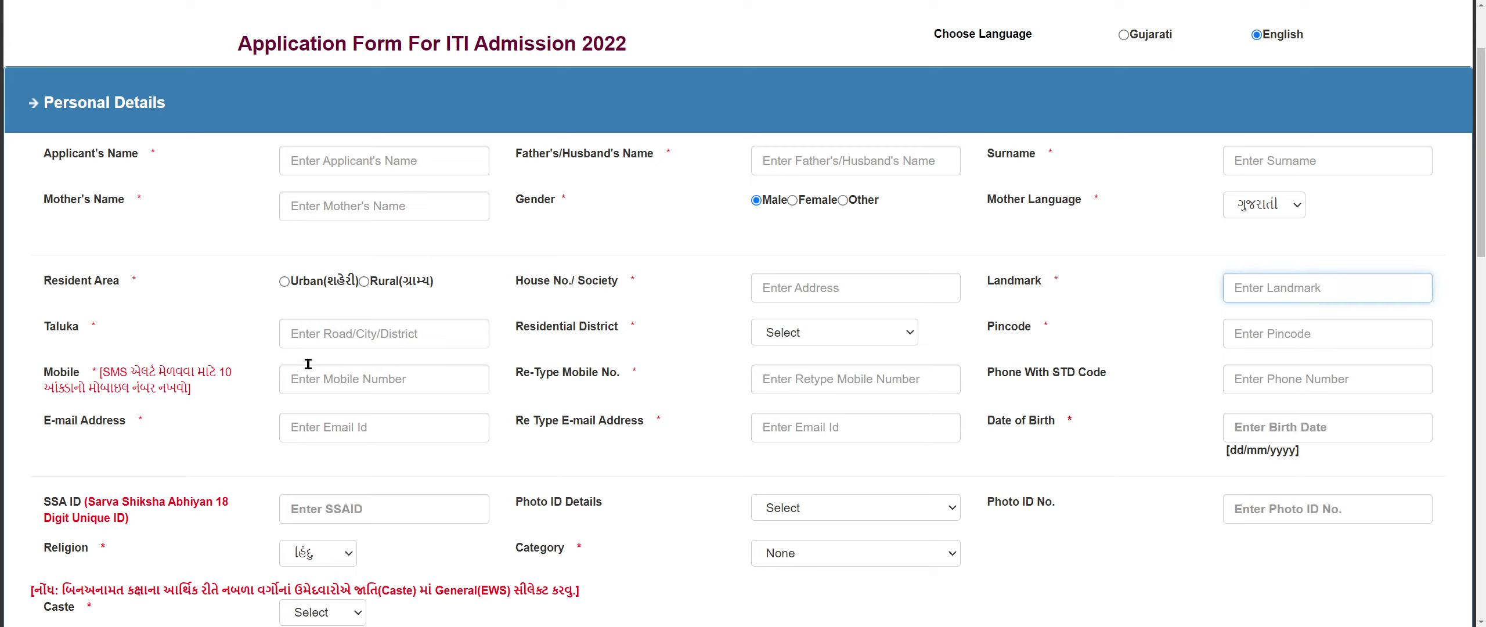
pyautogui.click(325, 339)
pyautogui.click(850, 340)
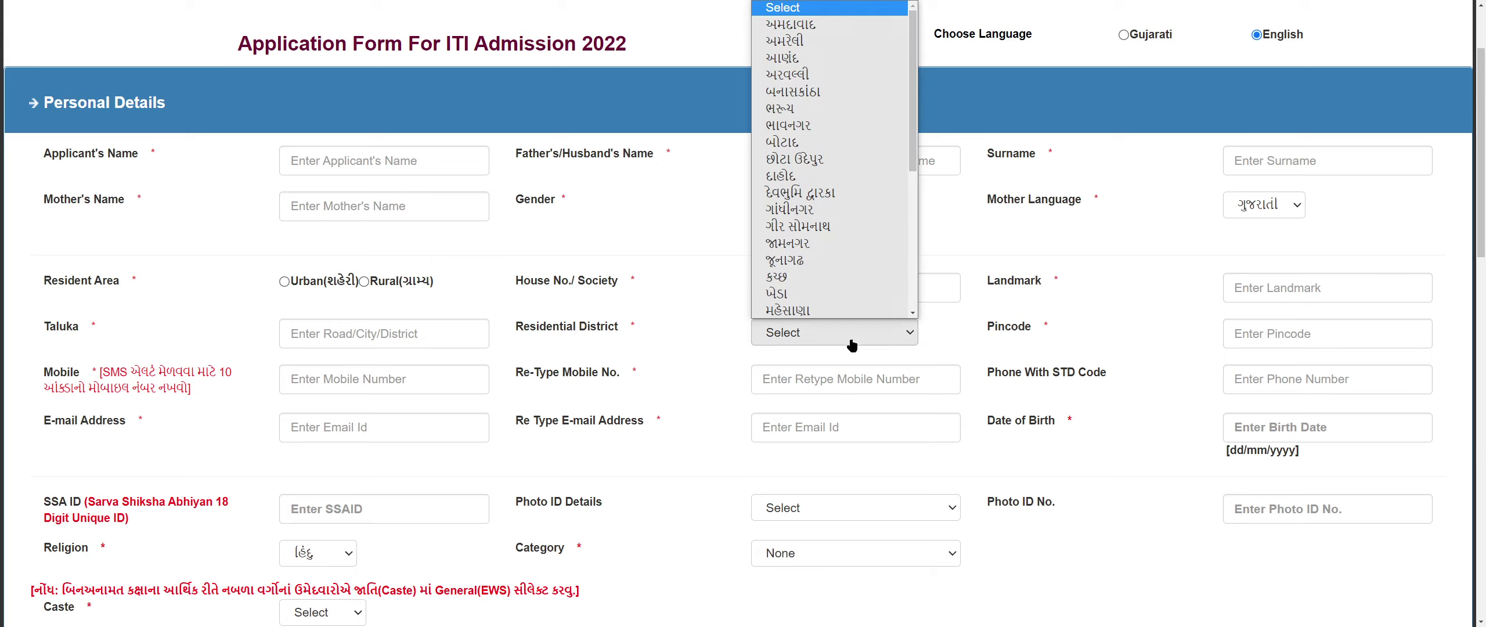
pyautogui.click(847, 242)
pyautogui.click(1266, 328)
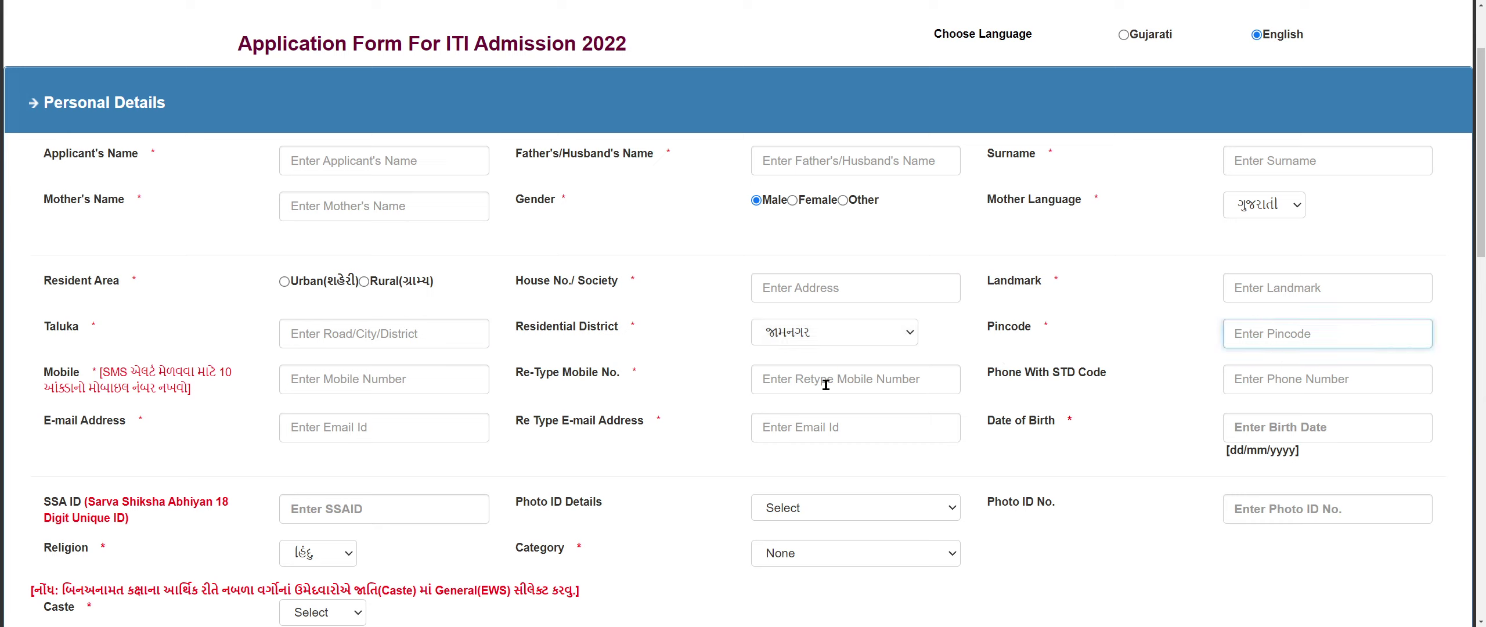
# Examine the mobile number, phone, e-mail and date of birth fields, including the re-type fields.
pyautogui.click(316, 389)
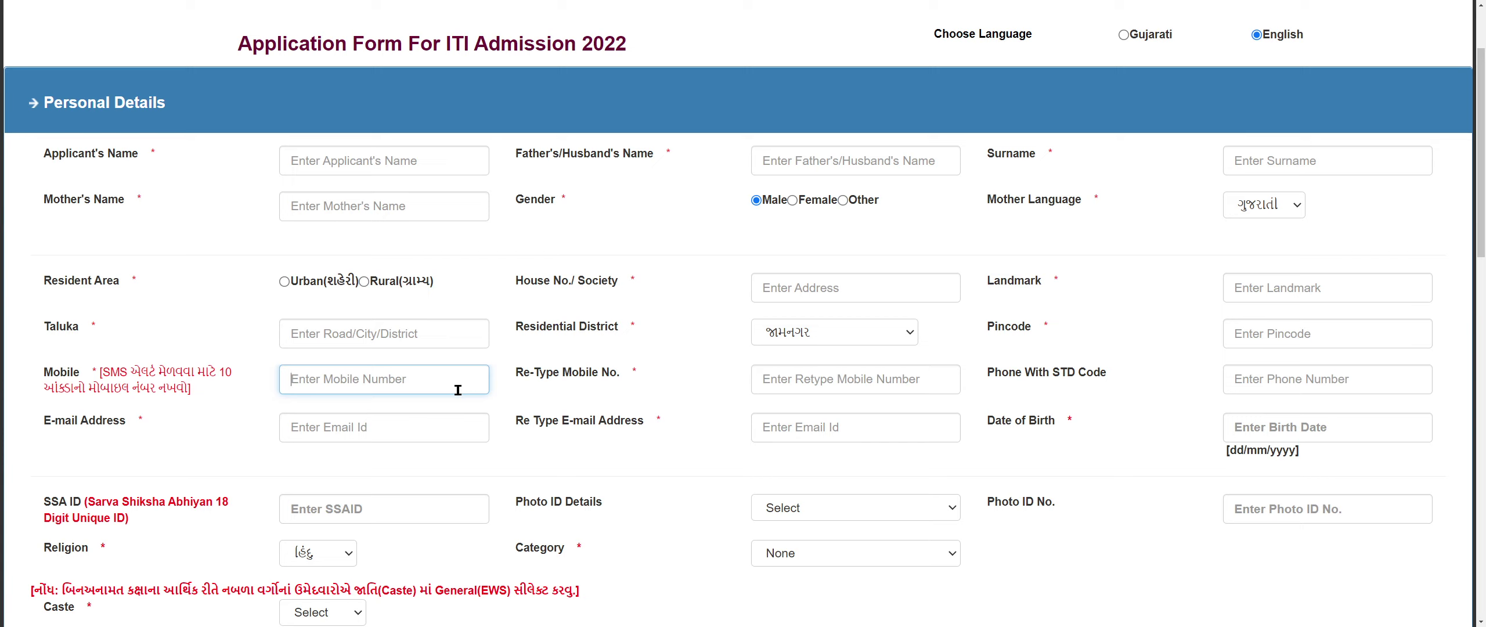
pyautogui.moveTo(531, 376); pyautogui.dragTo(617, 375)
pyautogui.click(777, 375)
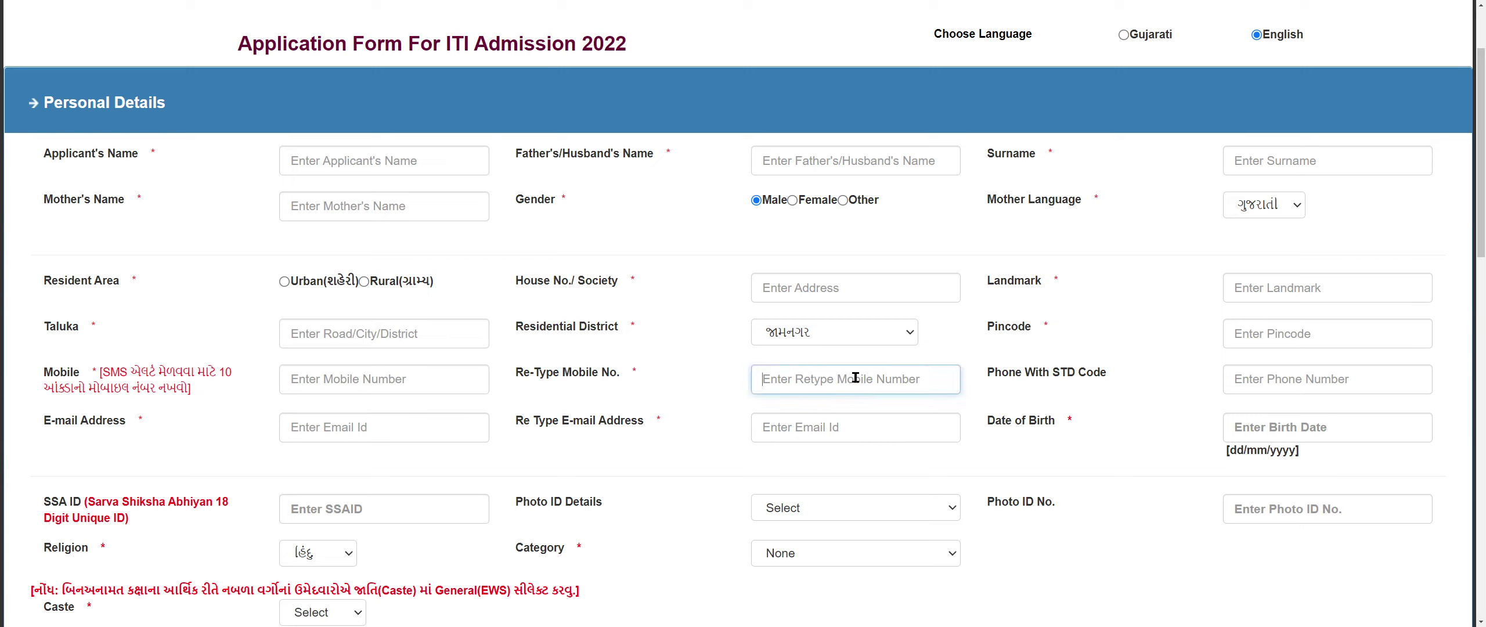
pyautogui.moveTo(1008, 373); pyautogui.dragTo(1085, 374)
pyautogui.click(1085, 397)
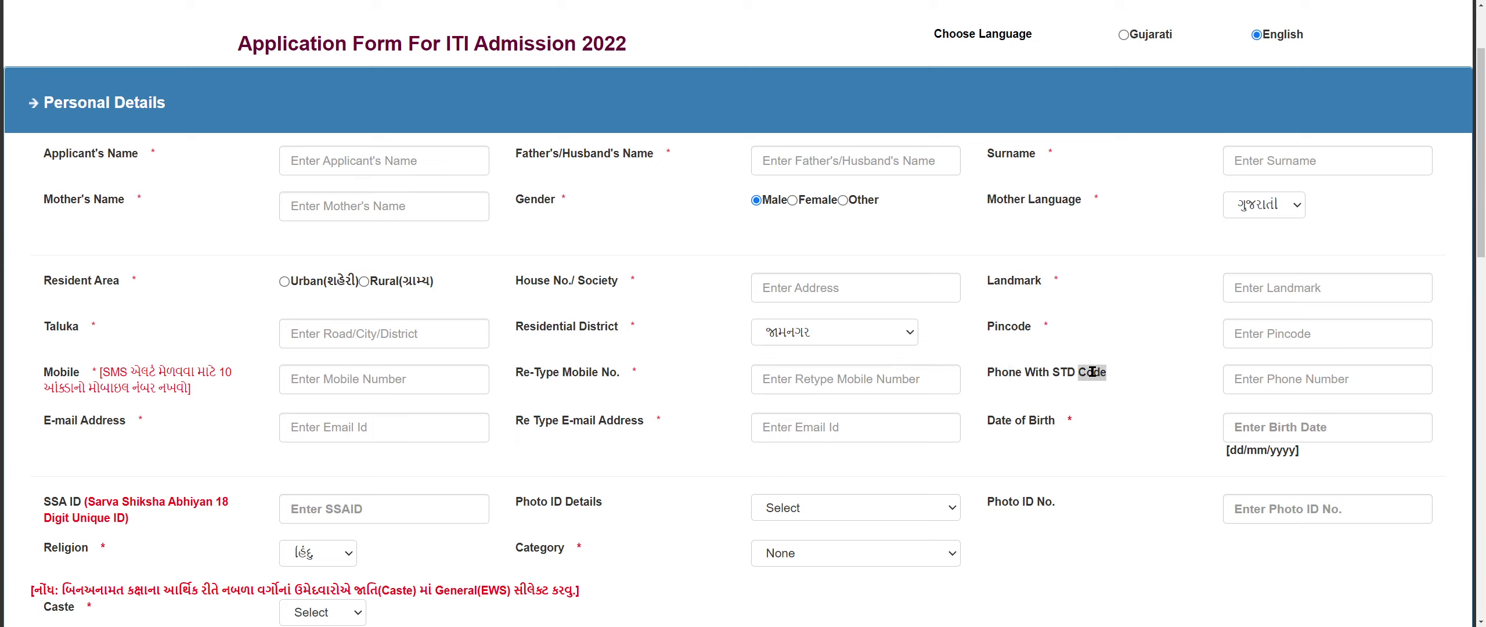
pyautogui.click(1234, 384)
pyautogui.click(360, 428)
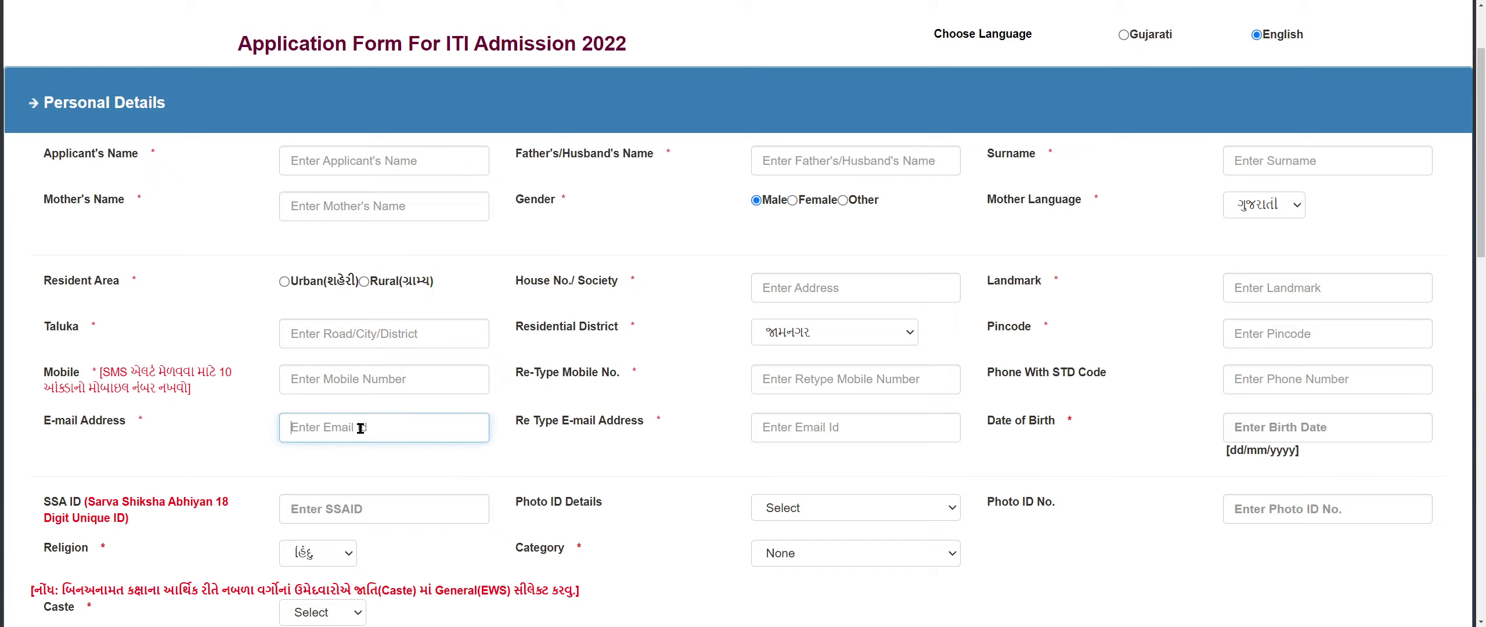
pyautogui.click(727, 414)
pyautogui.click(795, 416)
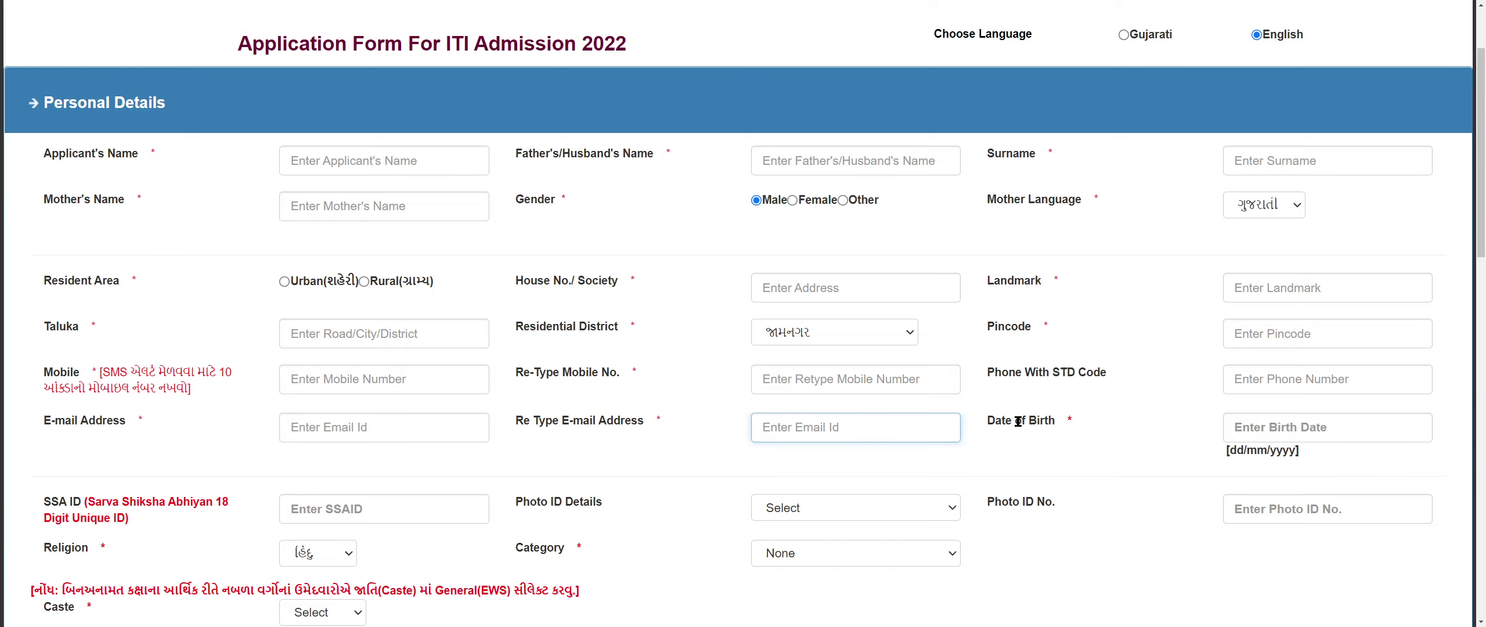
pyautogui.click(1316, 429)
pyautogui.click(1163, 469)
# Check the SSA ID field, then choose આધારકાર્ડ as the photo ID type and go to its number field.
pyautogui.scroll(-2, 1163, 469)
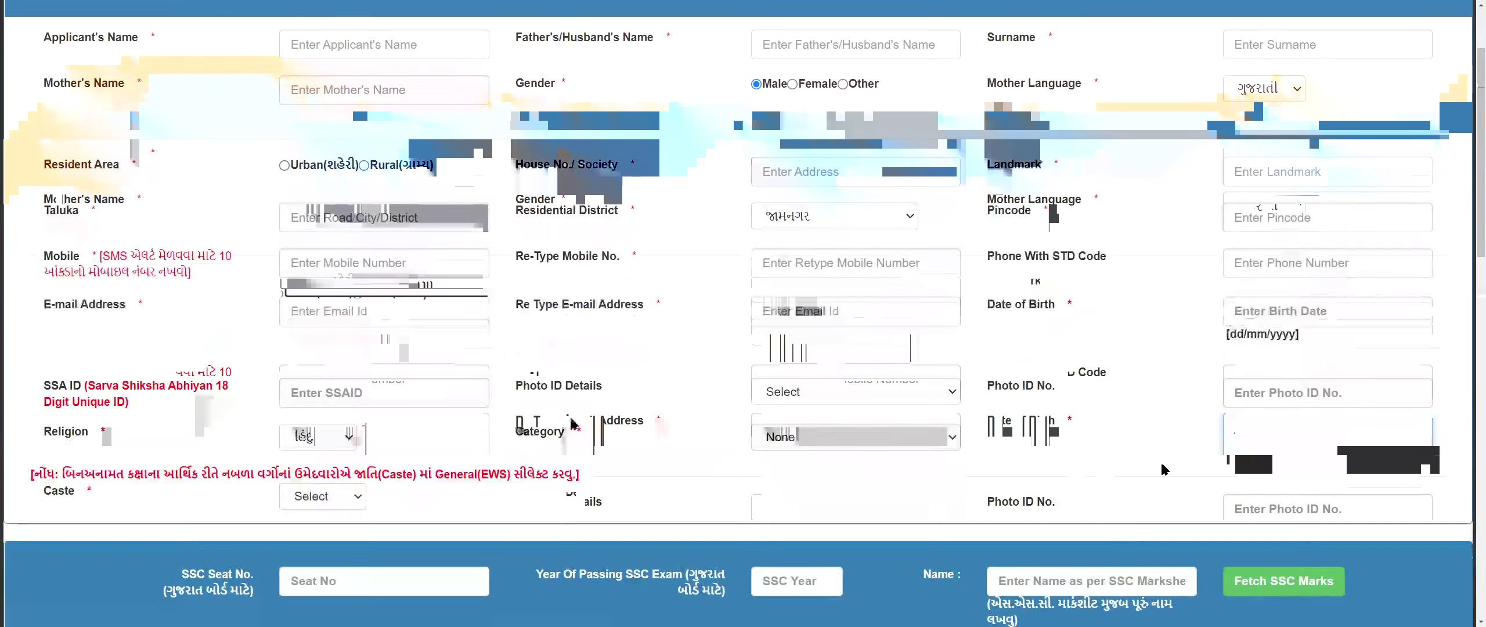
pyautogui.moveTo(50, 388); pyautogui.dragTo(137, 388)
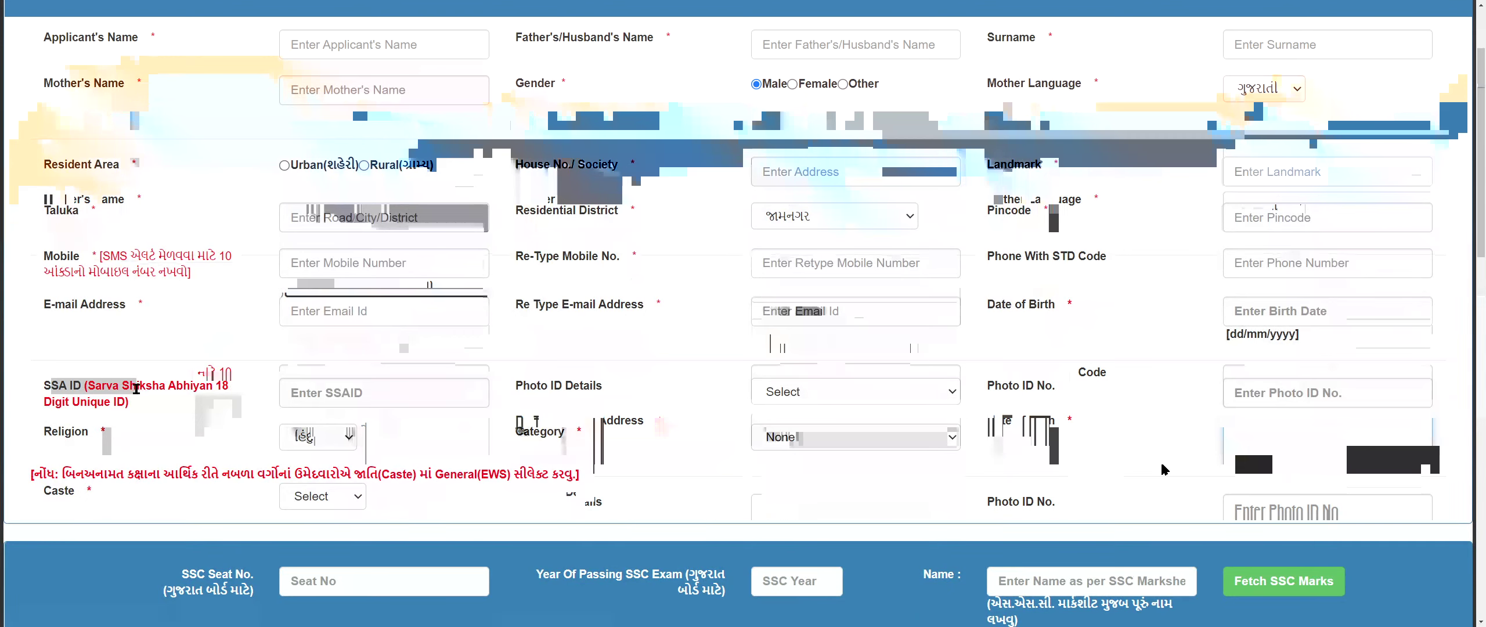
pyautogui.click(201, 394)
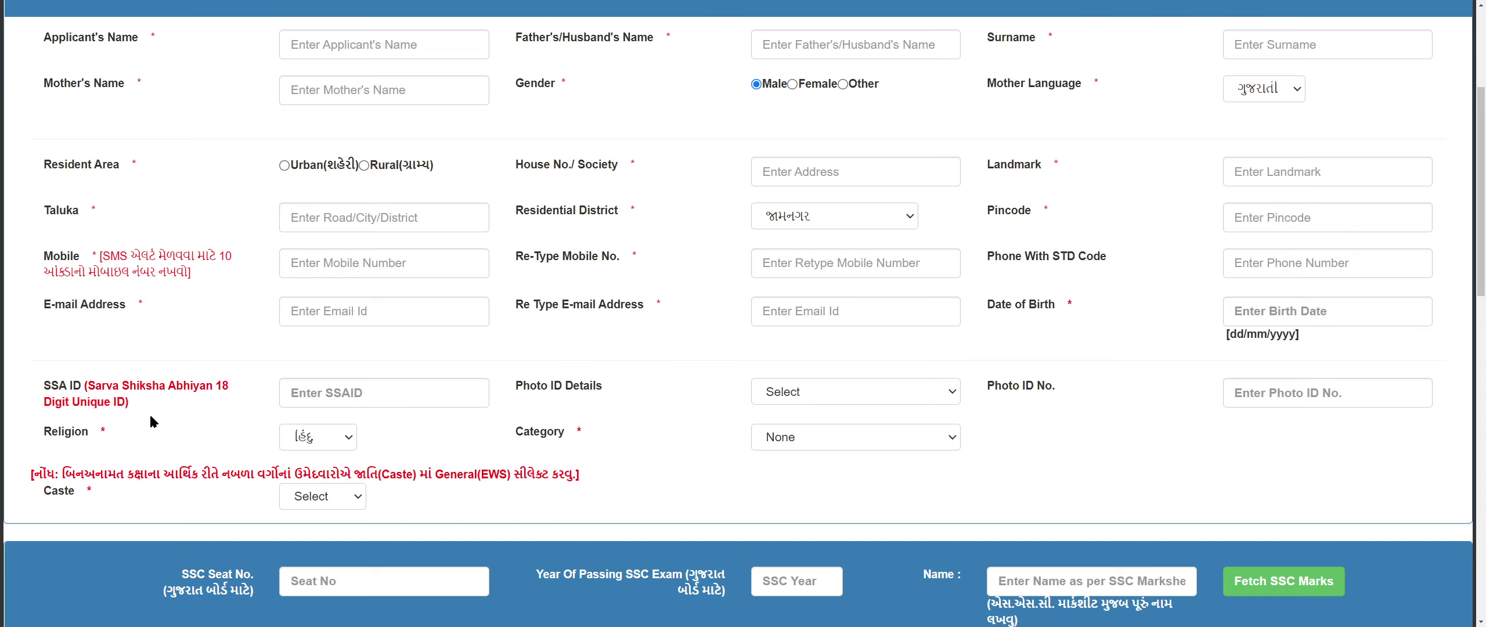
pyautogui.click(369, 394)
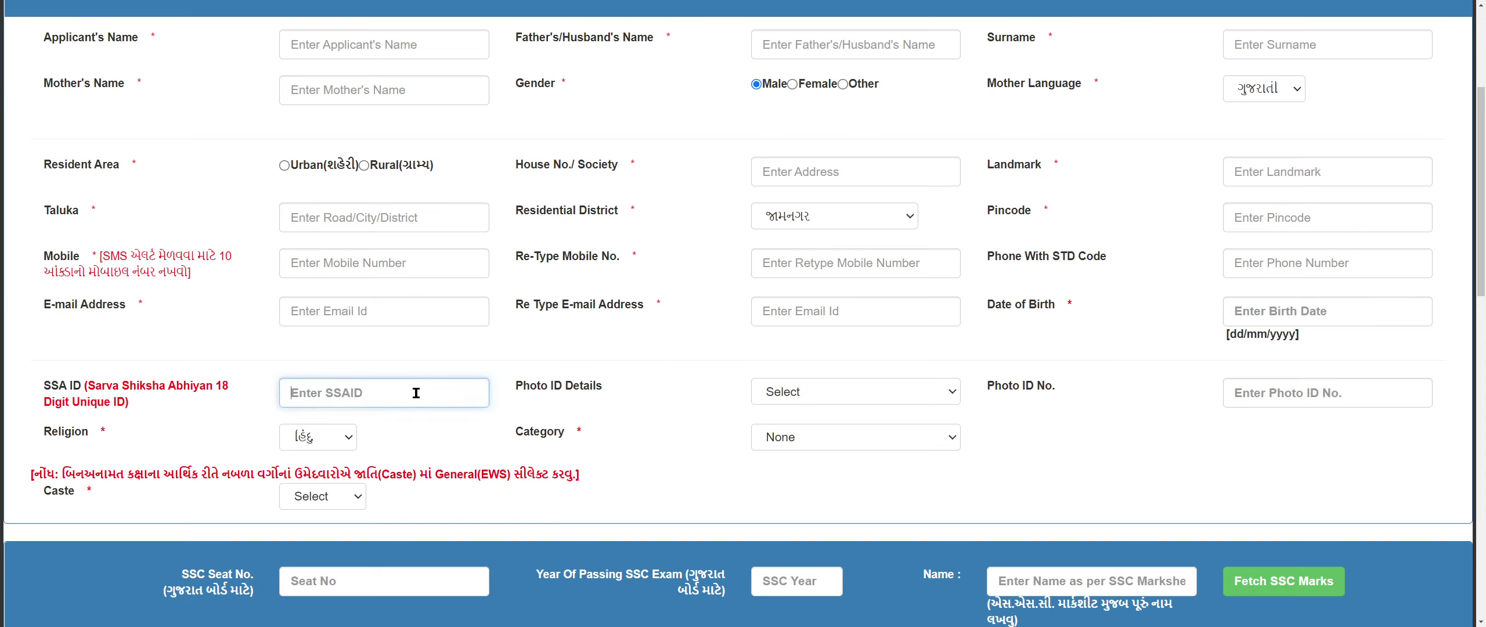
pyautogui.doubleClick(521, 387)
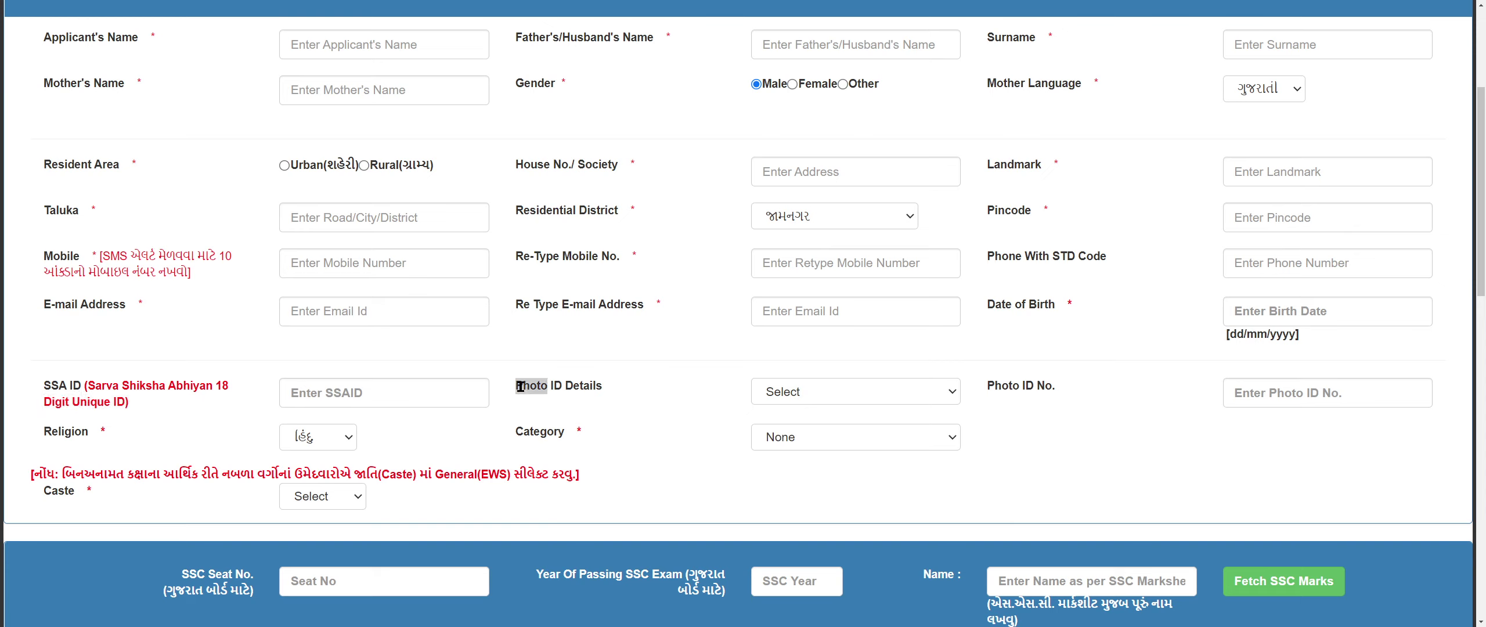
pyautogui.click(842, 390)
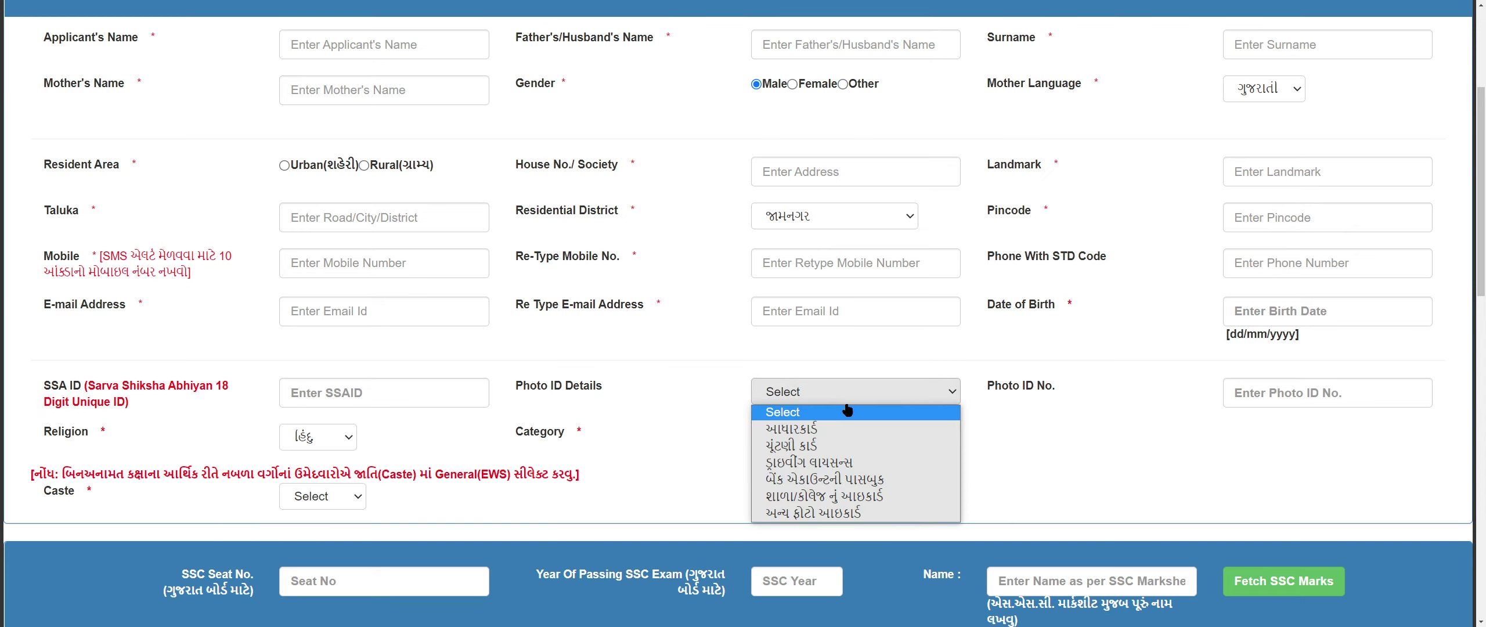
pyautogui.click(809, 430)
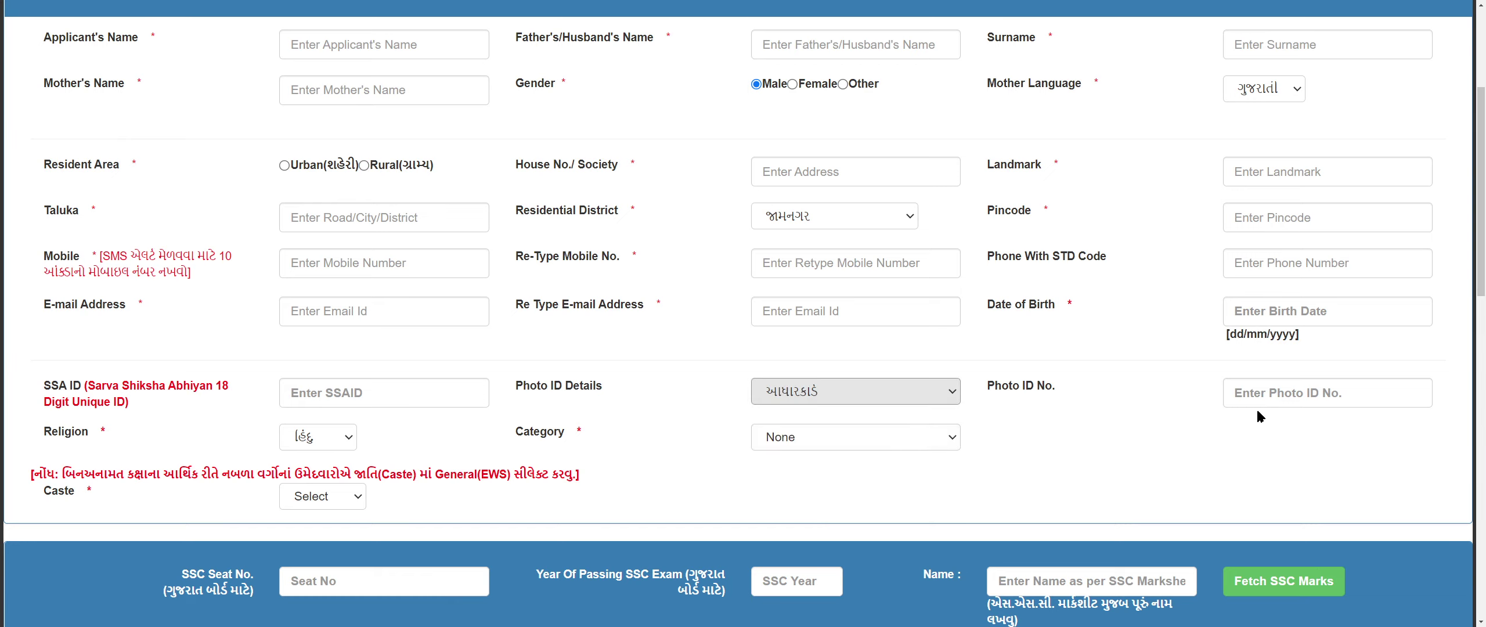
pyautogui.click(1291, 395)
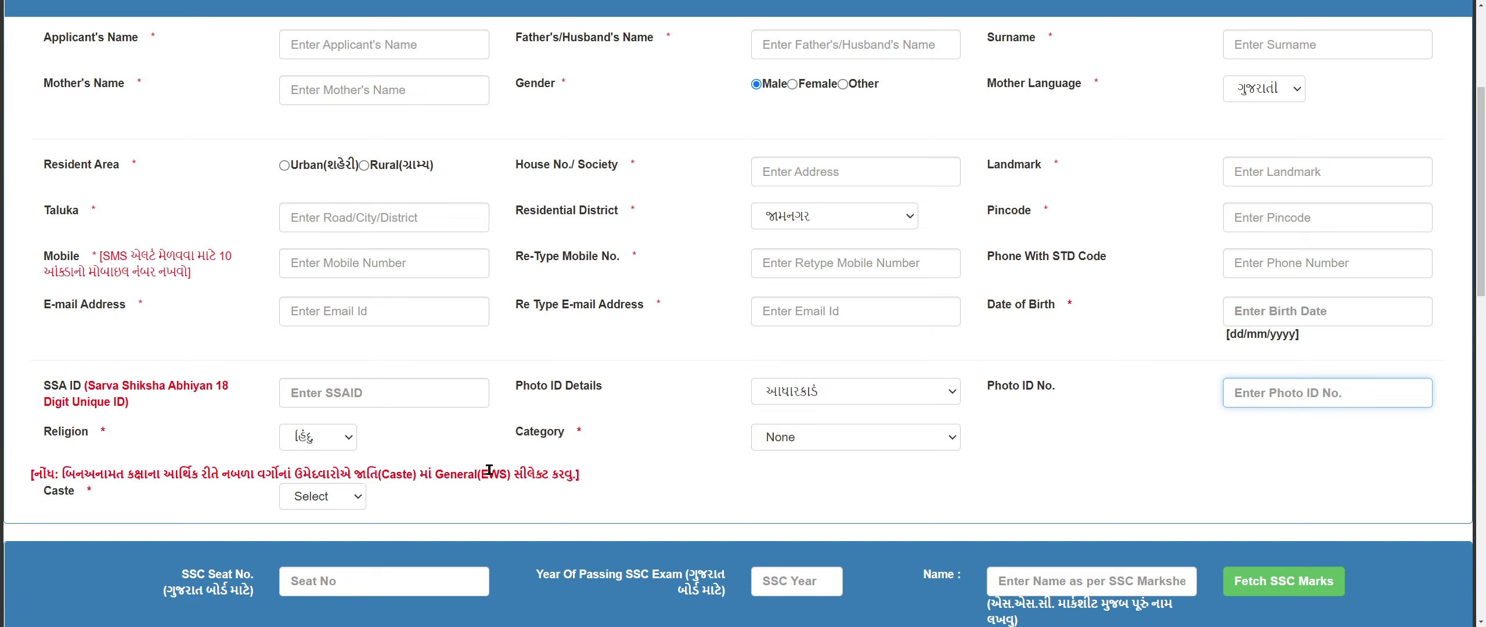
# Choose હિંદુ as the religion and None as the category.
pyautogui.click(321, 442)
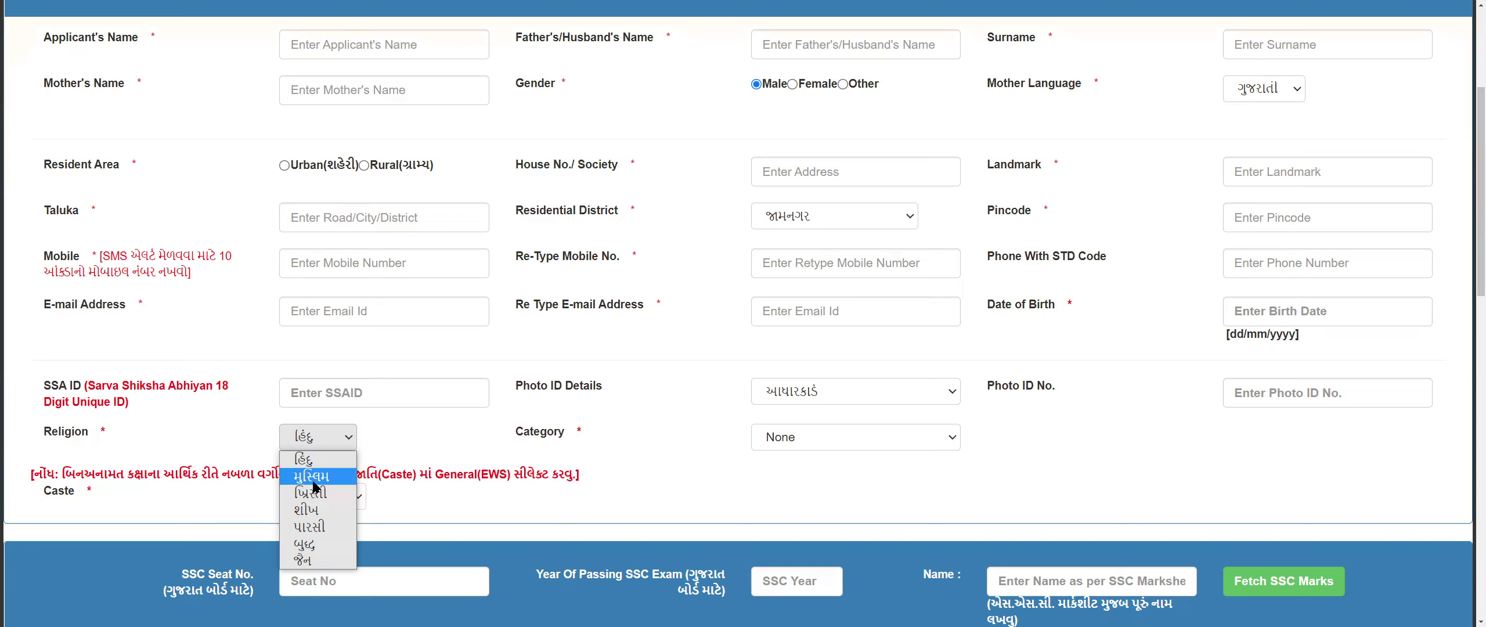
pyautogui.click(321, 464)
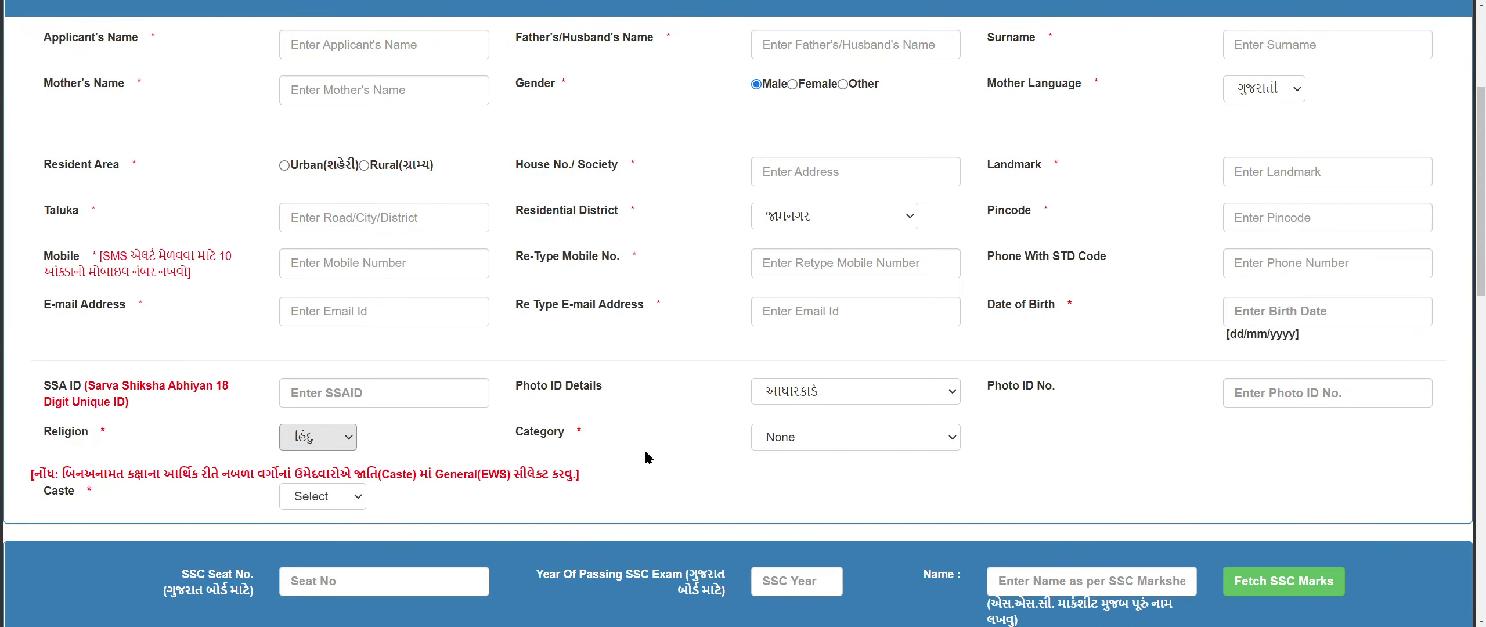
pyautogui.click(781, 444)
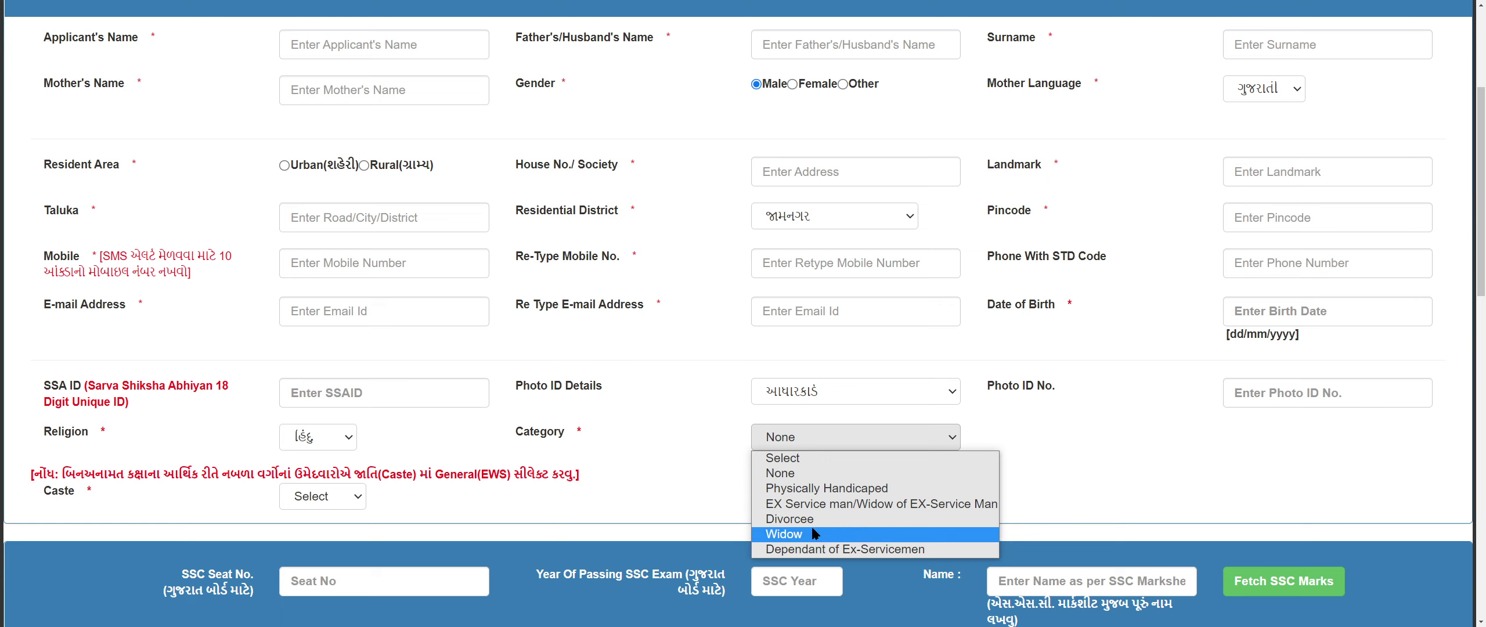
pyautogui.click(808, 471)
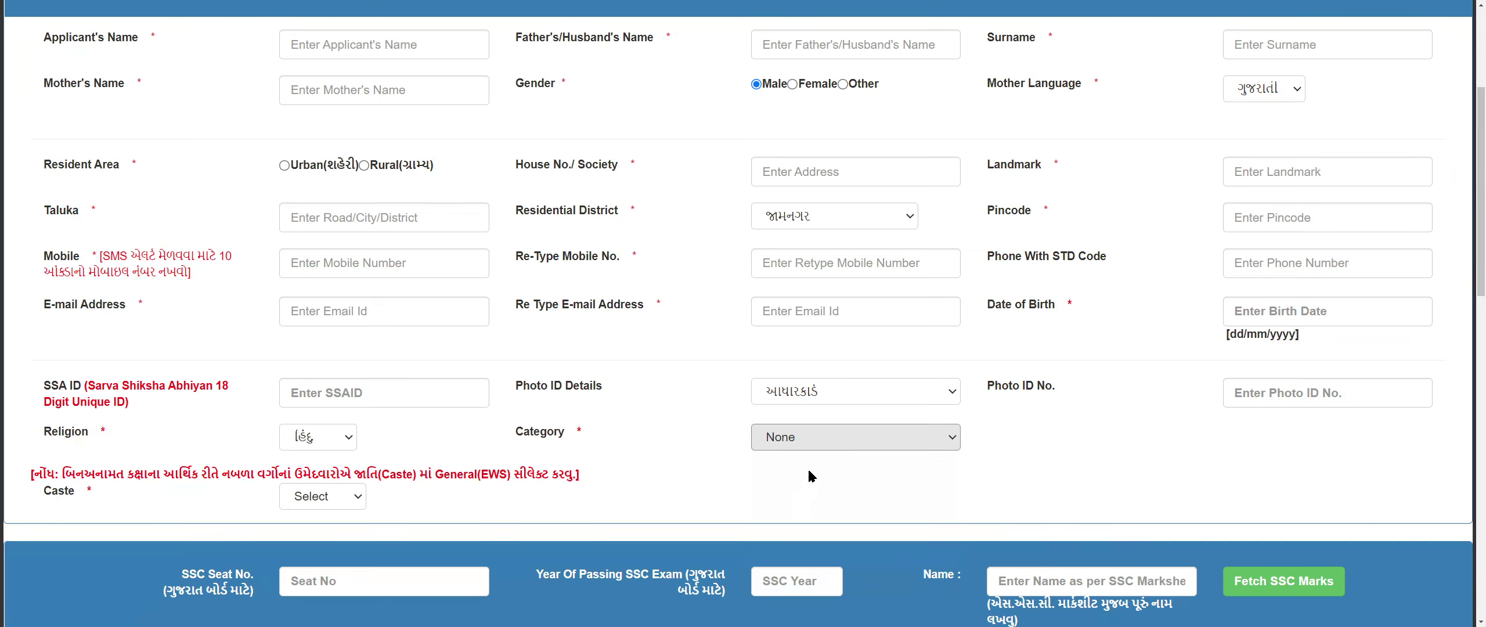
# Keep None as the category, choose General as the caste and answer No to belonging to NT-DNT.
pyautogui.click(790, 446)
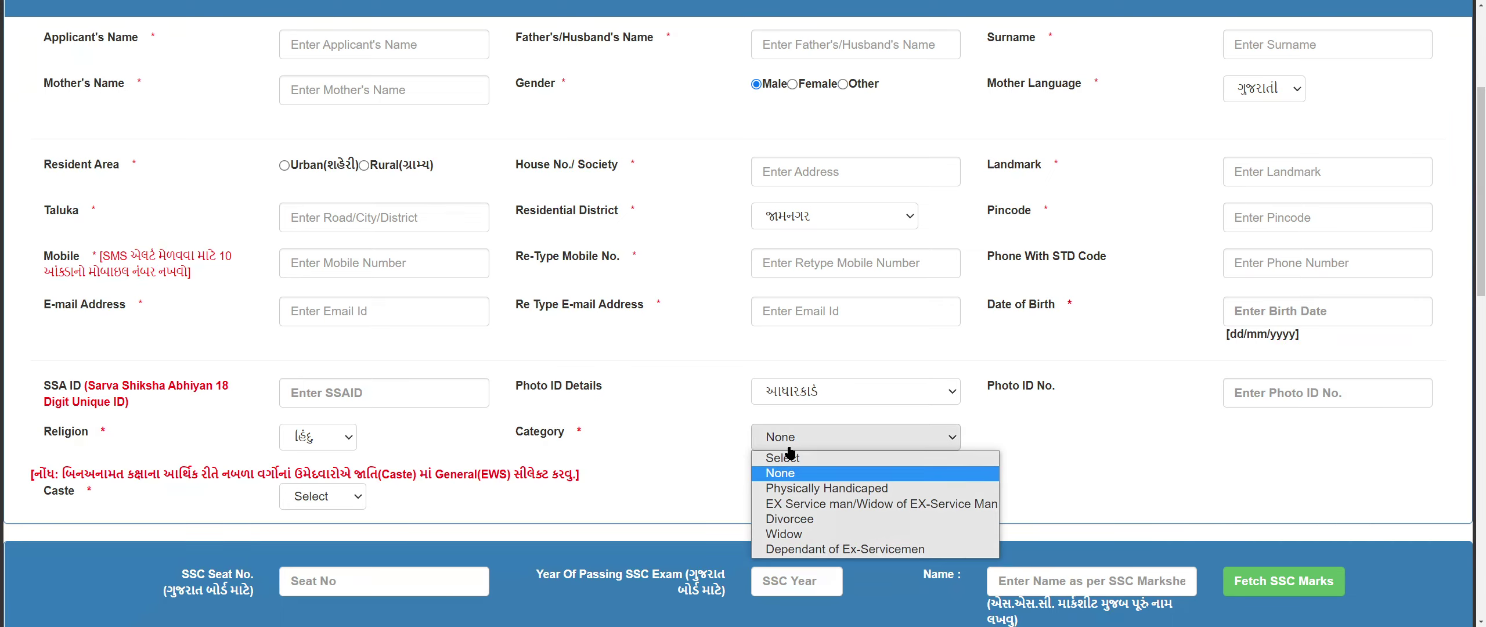
pyautogui.click(787, 447)
pyautogui.click(303, 497)
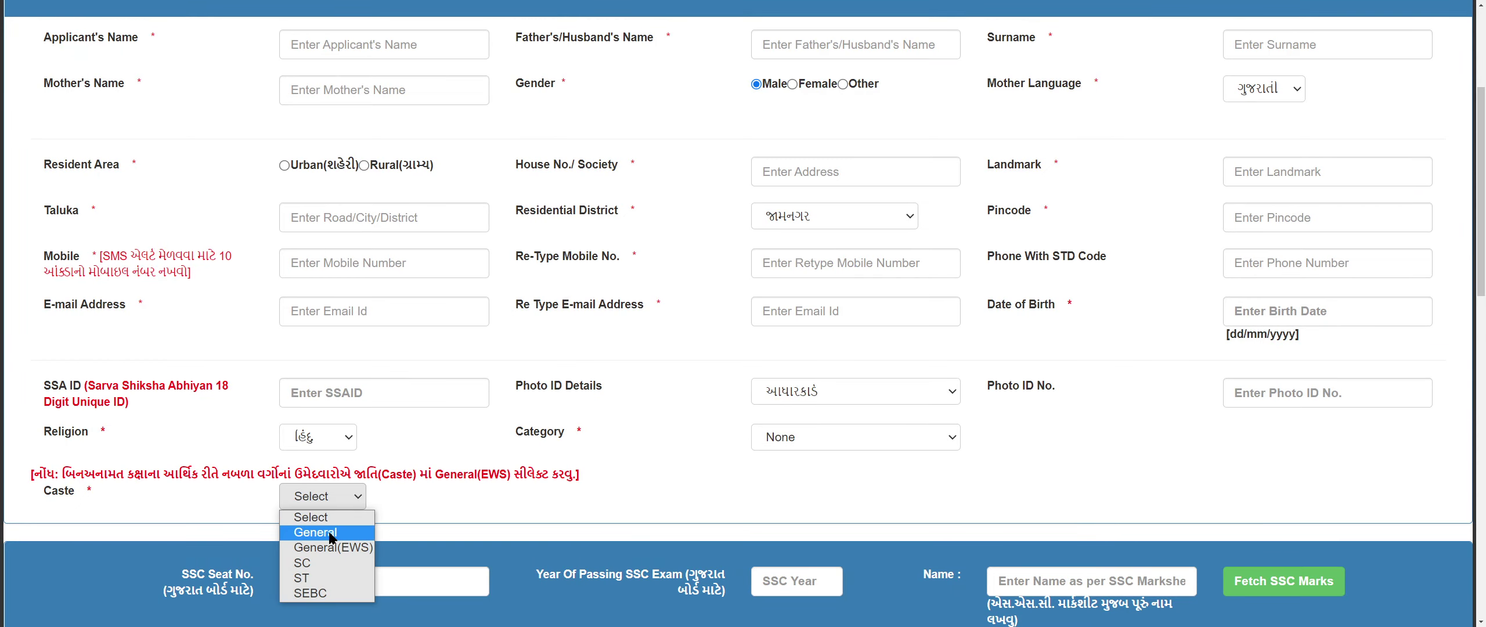
pyautogui.click(328, 529)
pyautogui.scroll(-2, 421, 478)
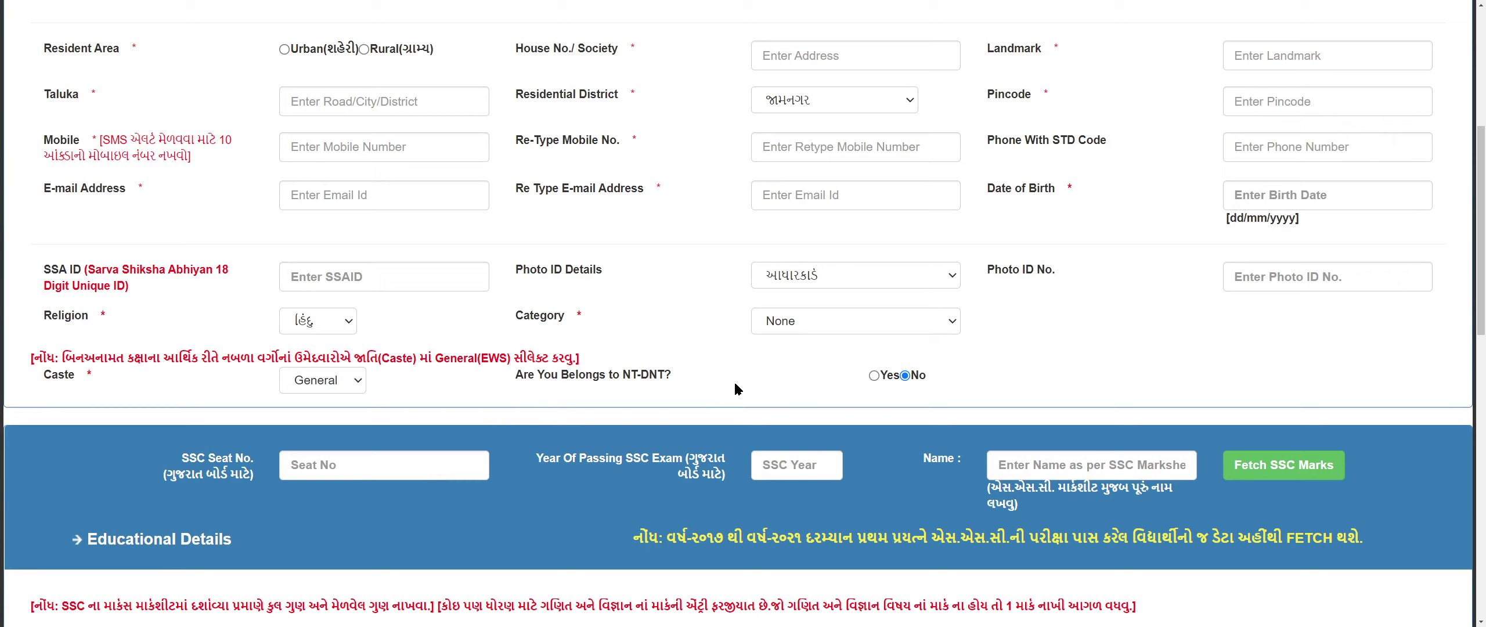
pyautogui.click(905, 377)
pyautogui.scroll(2, 701, 411)
# Go on to the SSC marks-fetch section and check its seat number field.
pyautogui.scroll(-7, 700, 413)
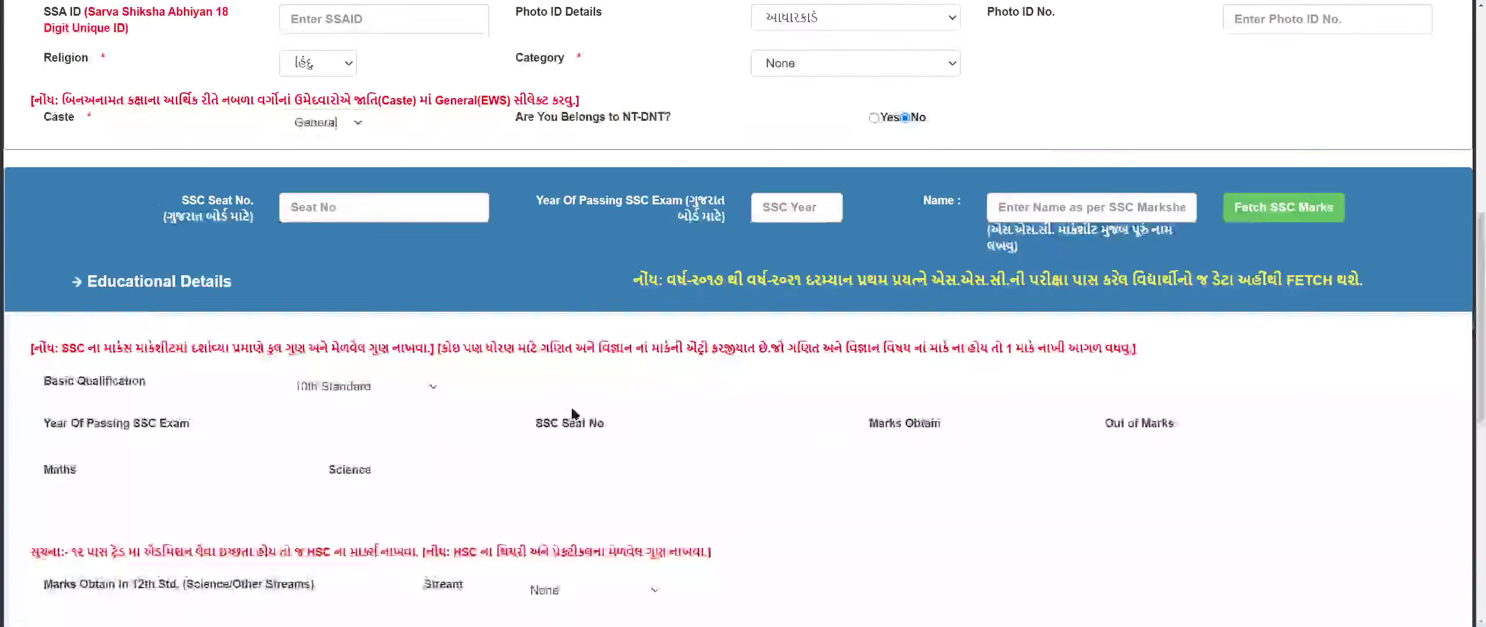
pyautogui.moveTo(183, 110); pyautogui.dragTo(239, 117)
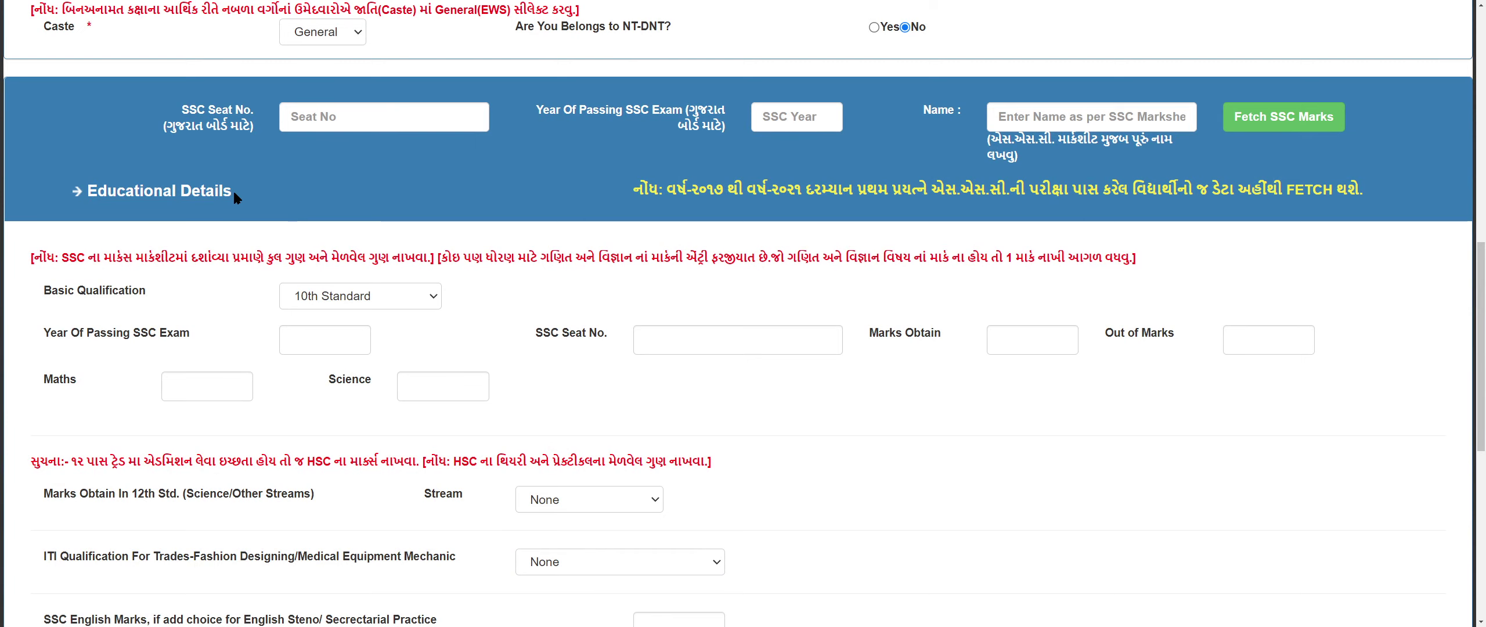
pyautogui.click(340, 113)
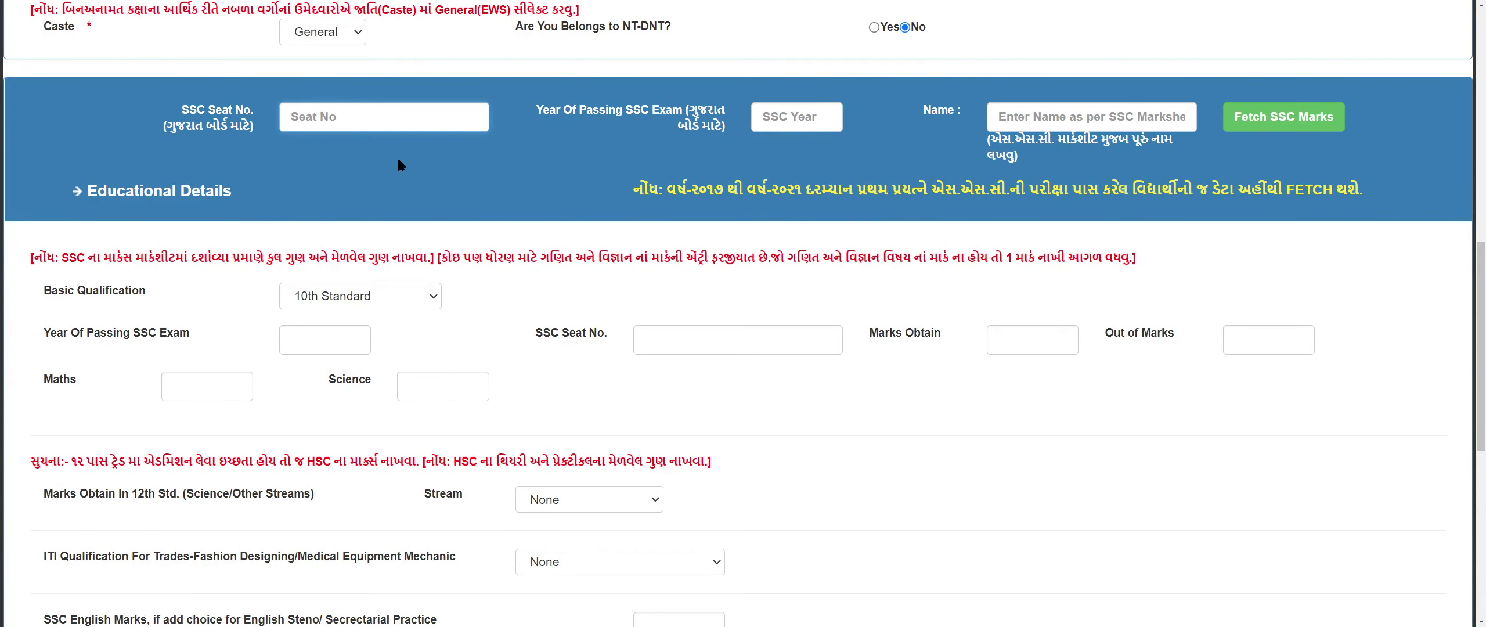
pyautogui.scroll(4, 376, 264)
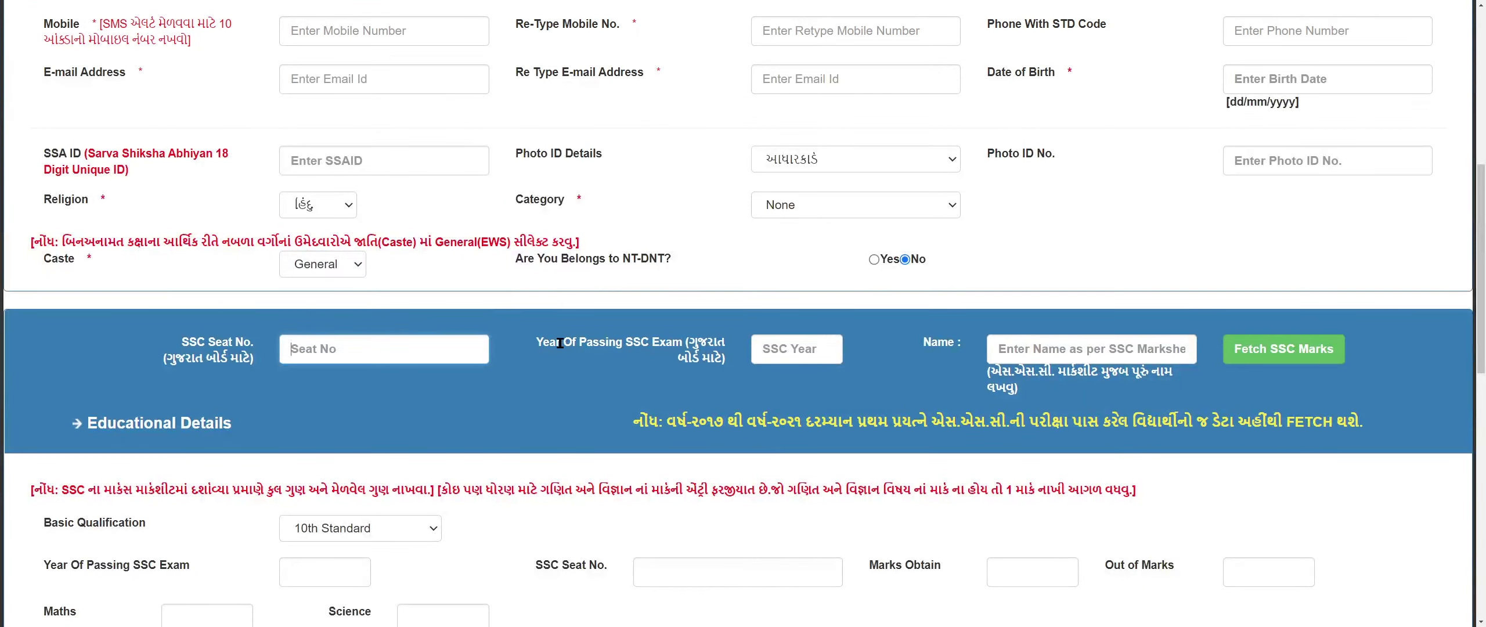
# Enter 2010 as the SSC passing year in the marks-fetch section and go to its name field.
pyautogui.click(798, 350)
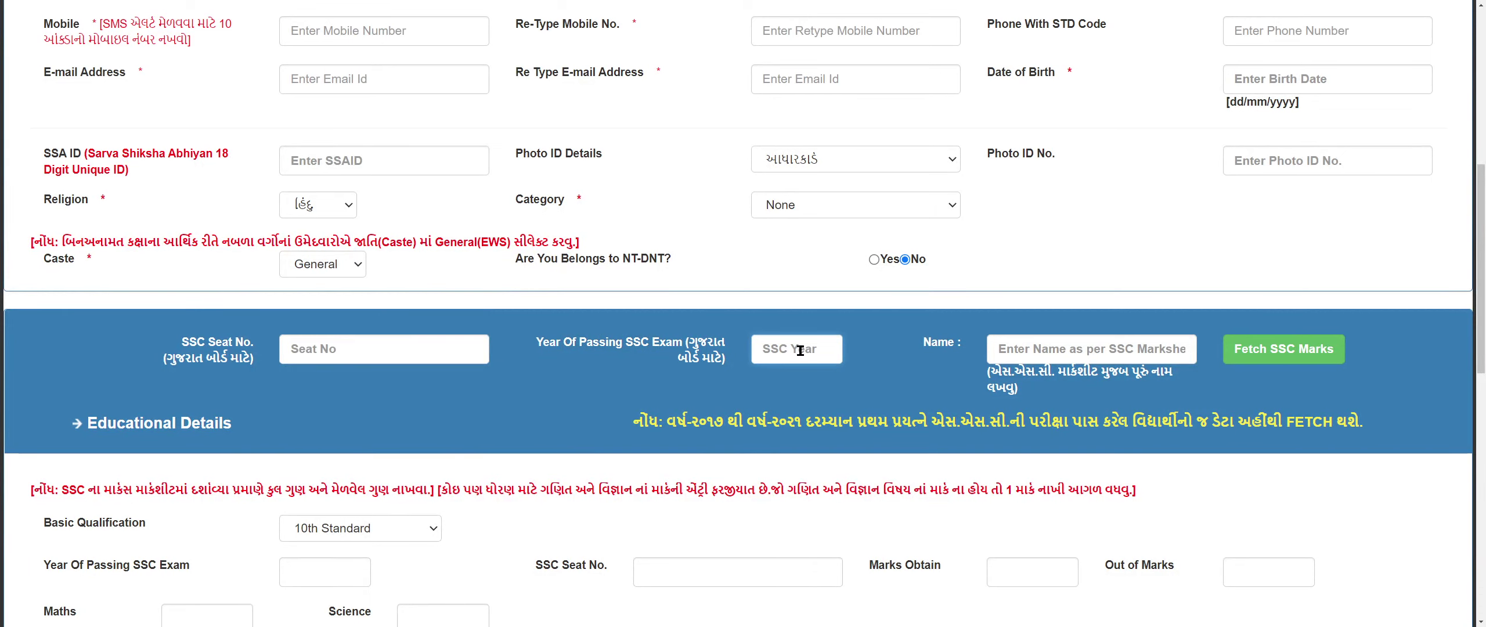
pyautogui.write('2041')
pyautogui.press('BackSpace')
pyautogui.press('BackSpace')
pyautogui.press('BackSpace')
pyautogui.write('2010')
pyautogui.click(1077, 342)
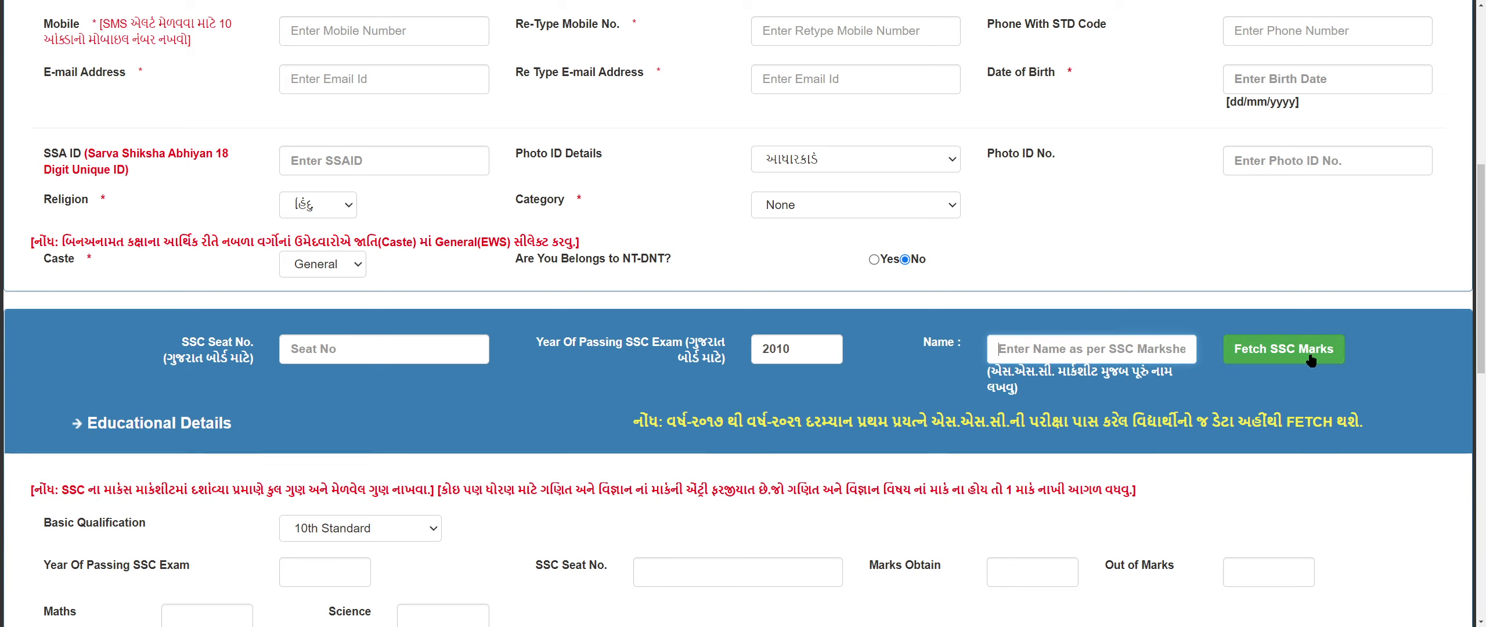
pyautogui.scroll(-1, 1120, 373)
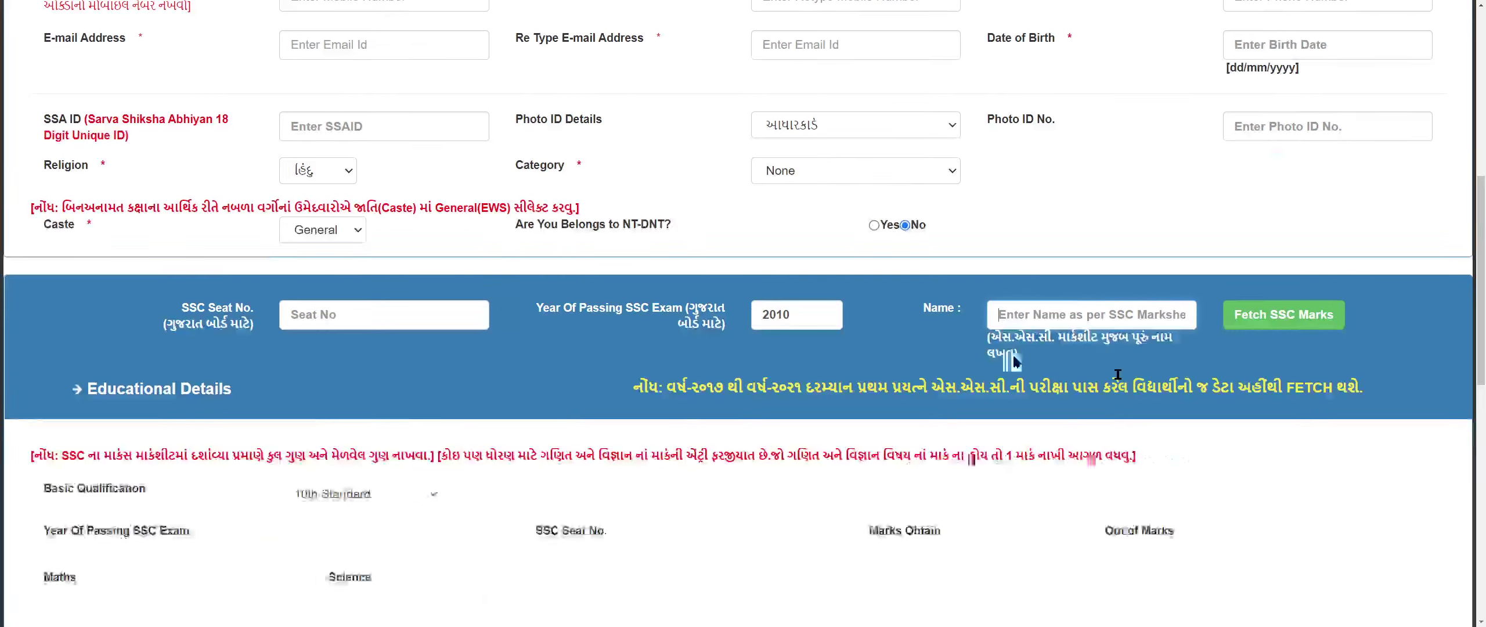
pyautogui.scroll(1, 1120, 374)
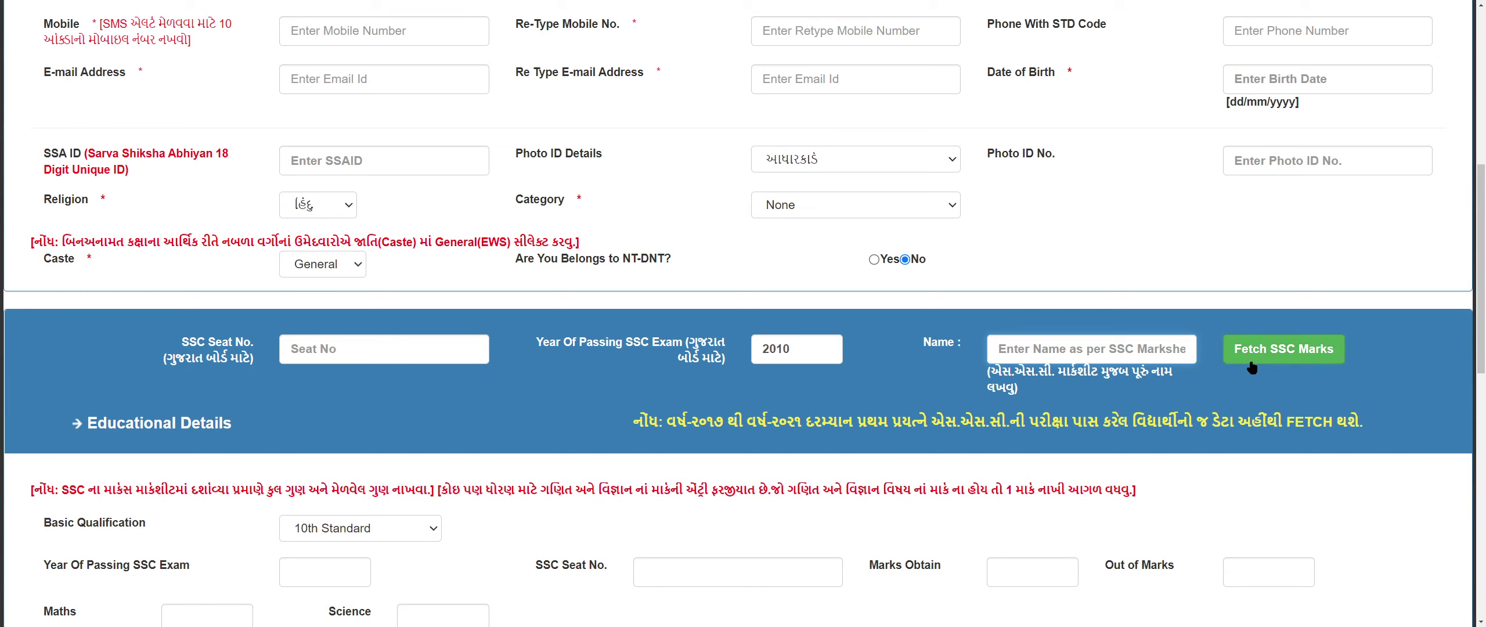
# In the educational details, keep 10th Standard as the basic qualification and enter 2010 as the SSC passing year.
pyautogui.scroll(-5, 364, 317)
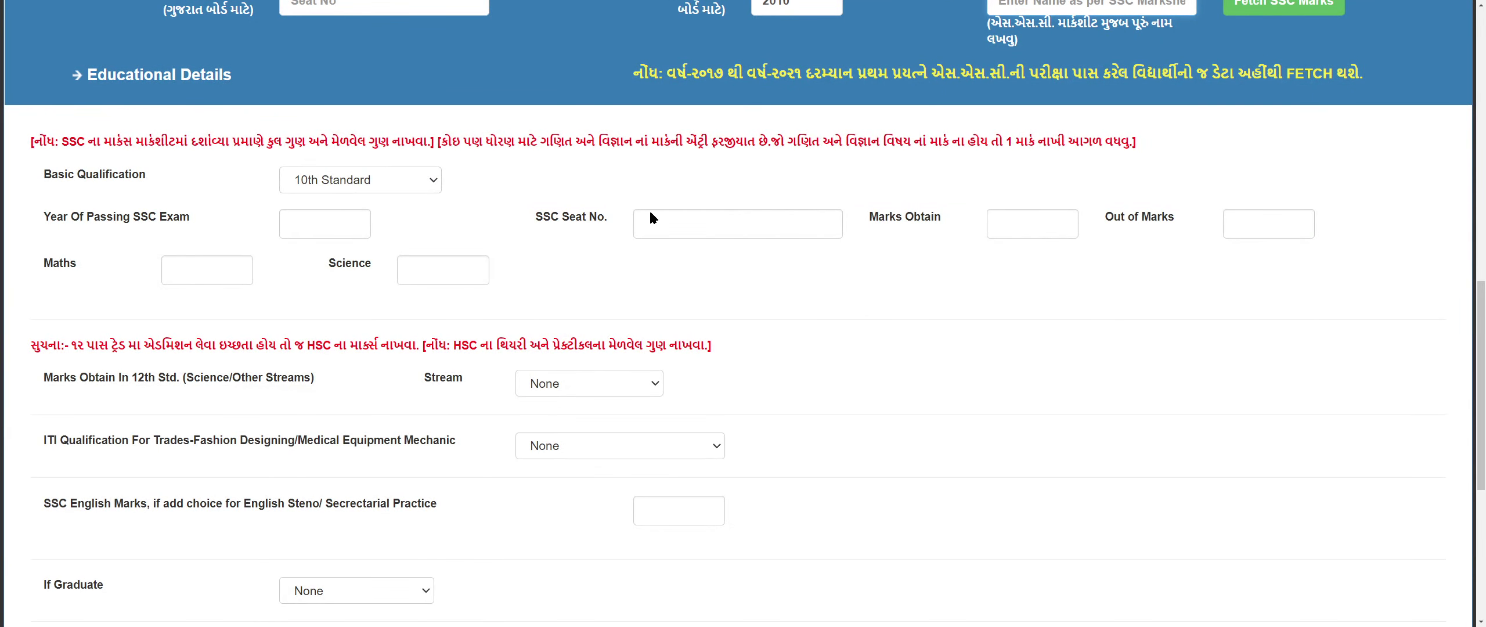
pyautogui.moveTo(44, 180); pyautogui.dragTo(145, 176)
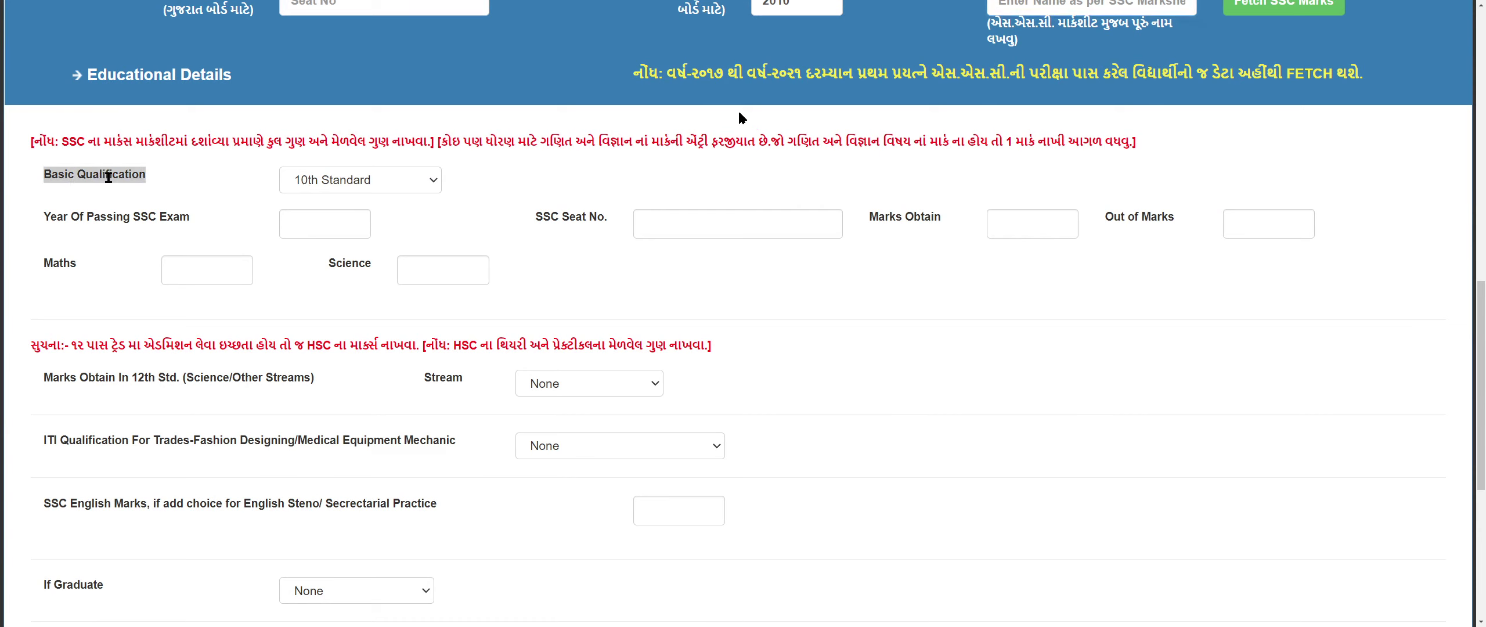
pyautogui.click(360, 181)
pyautogui.click(361, 182)
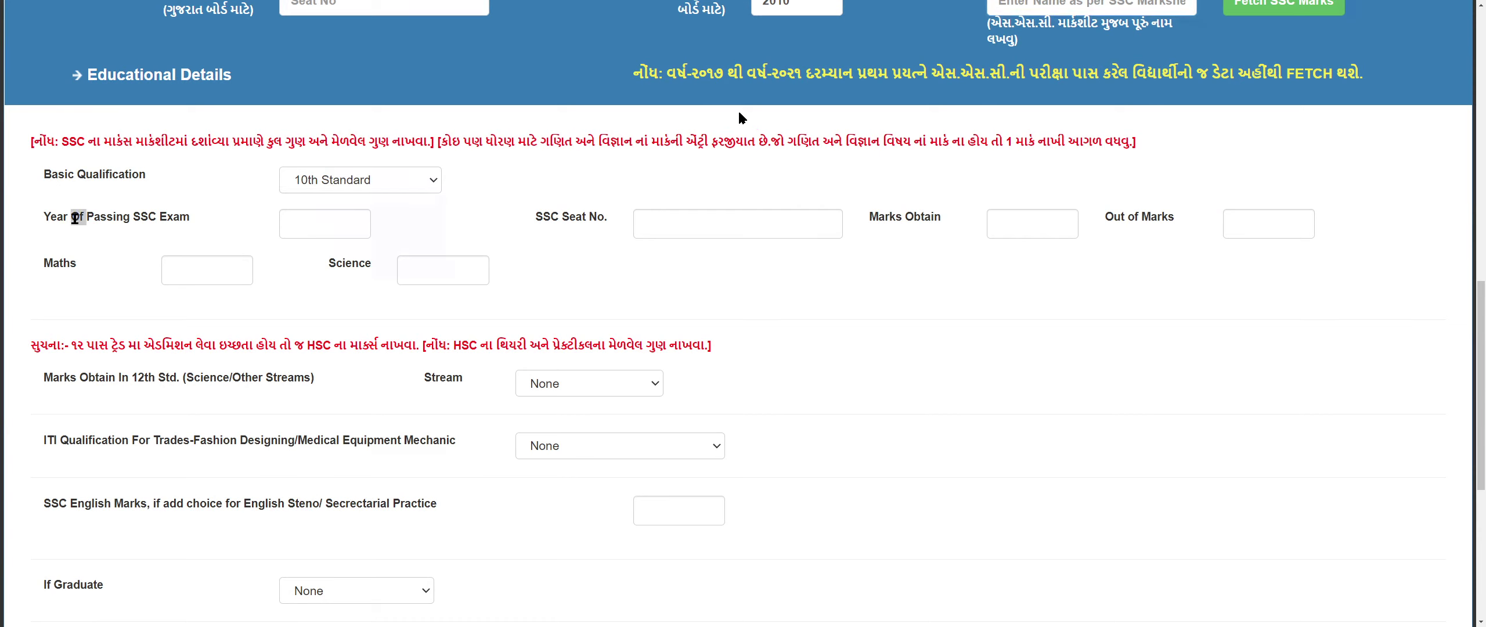
pyautogui.click(312, 220)
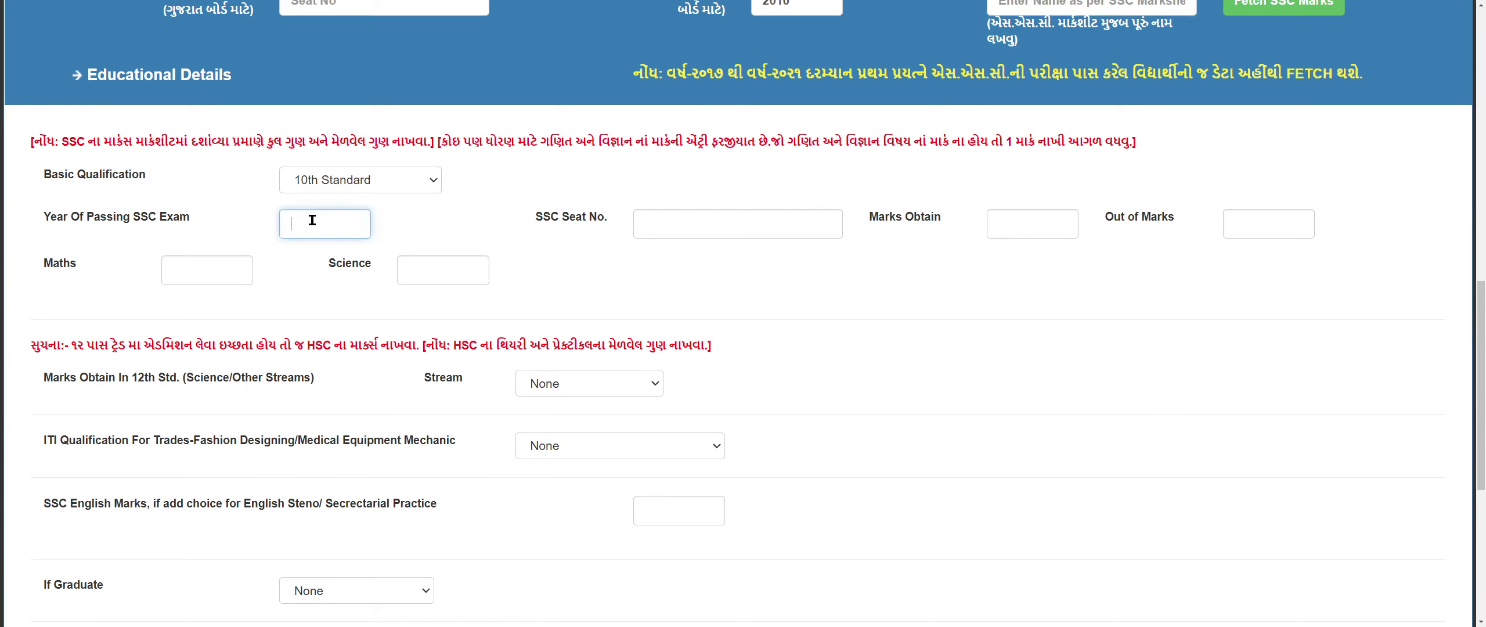
pyautogui.write('2010')
# Pass over the SSC seat number and enter 377 SSC marks obtained out of 500.
pyautogui.click(694, 226)
pyautogui.click(1065, 224)
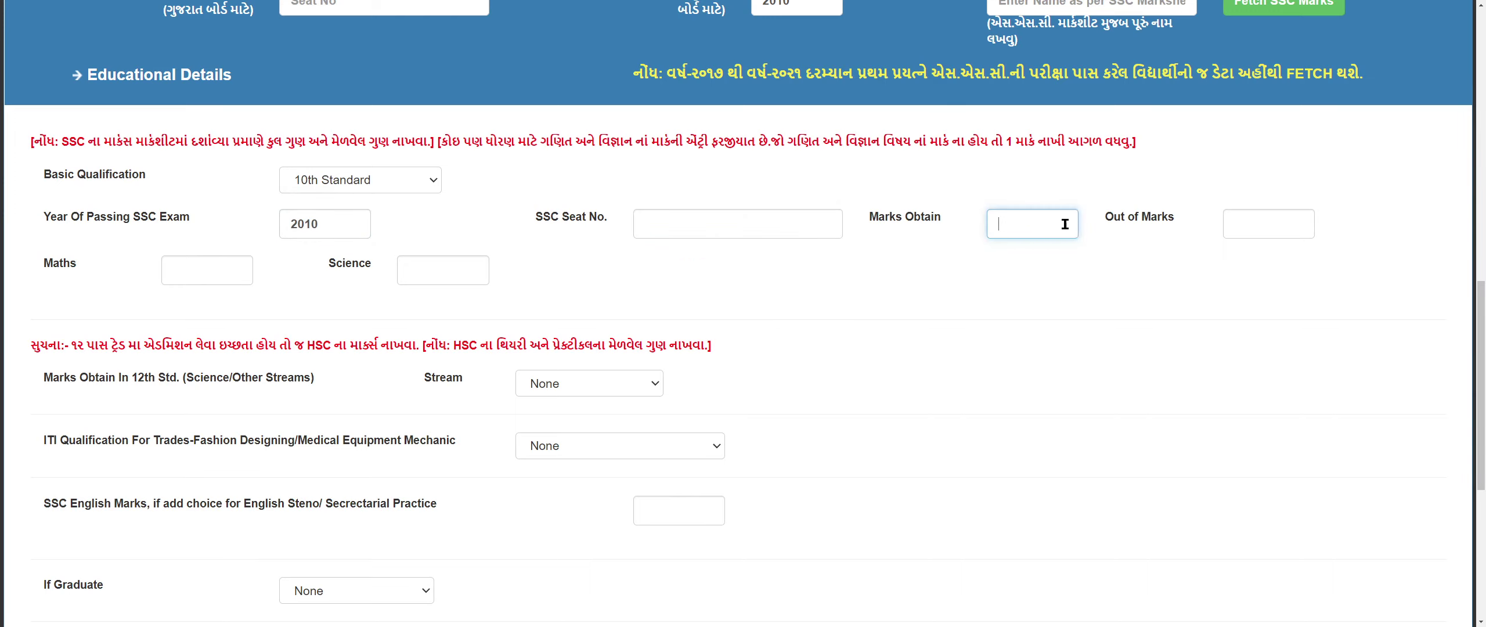
pyautogui.write('377')
pyautogui.click(1232, 215)
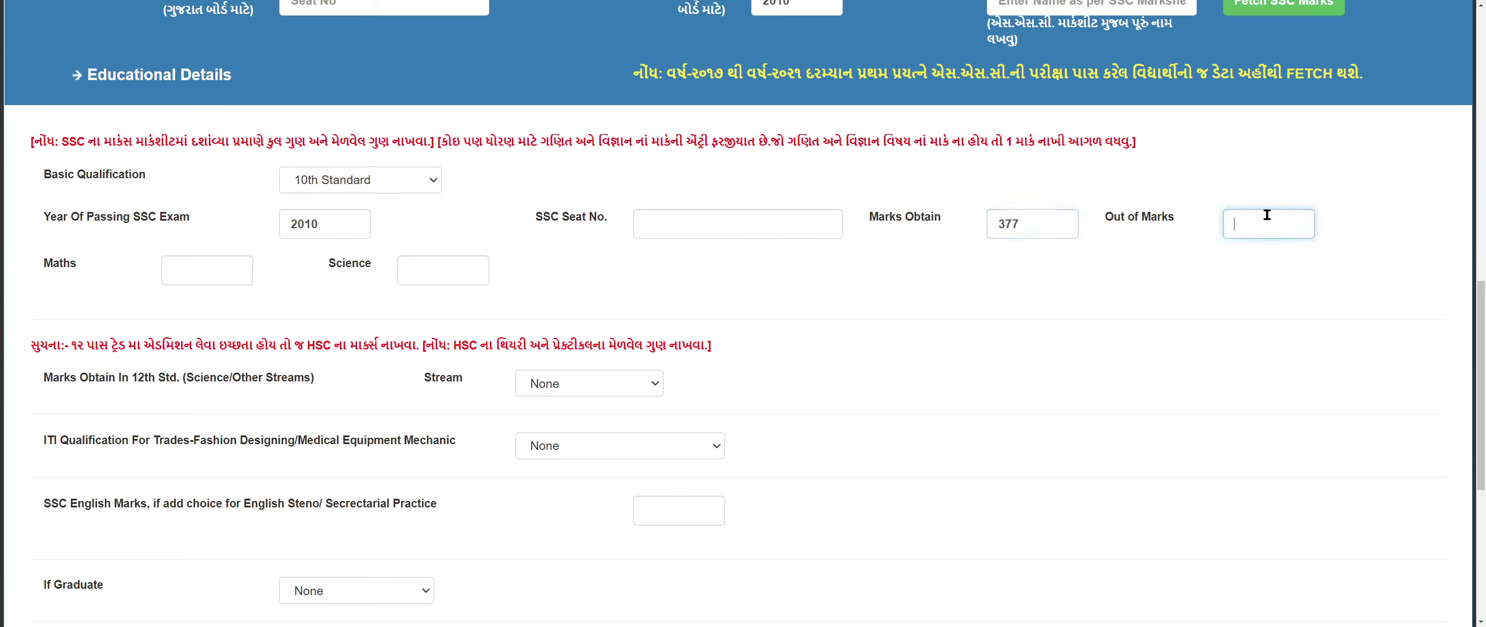
pyautogui.write('500')
pyautogui.click(537, 314)
# Enter 98 as the Maths marks and 78 as the Science marks.
pyautogui.click(186, 270)
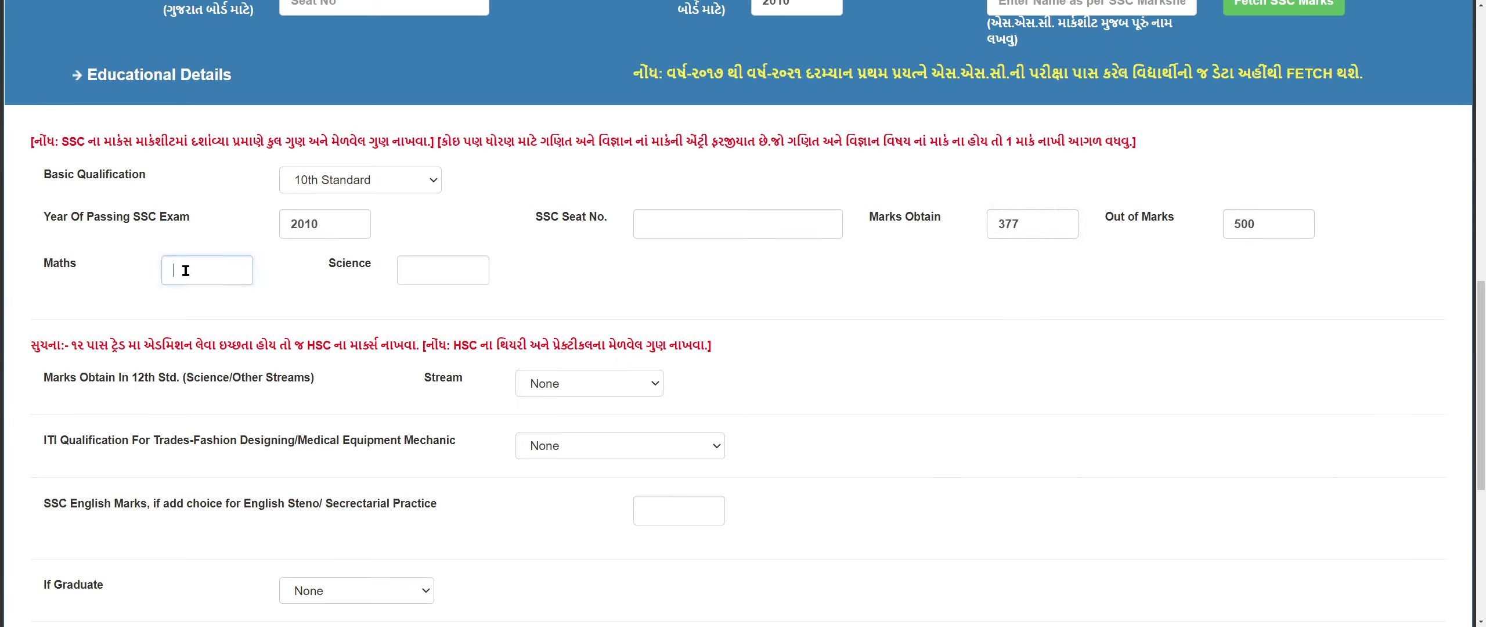
pyautogui.write('98')
pyautogui.click(476, 264)
pyautogui.write('48')
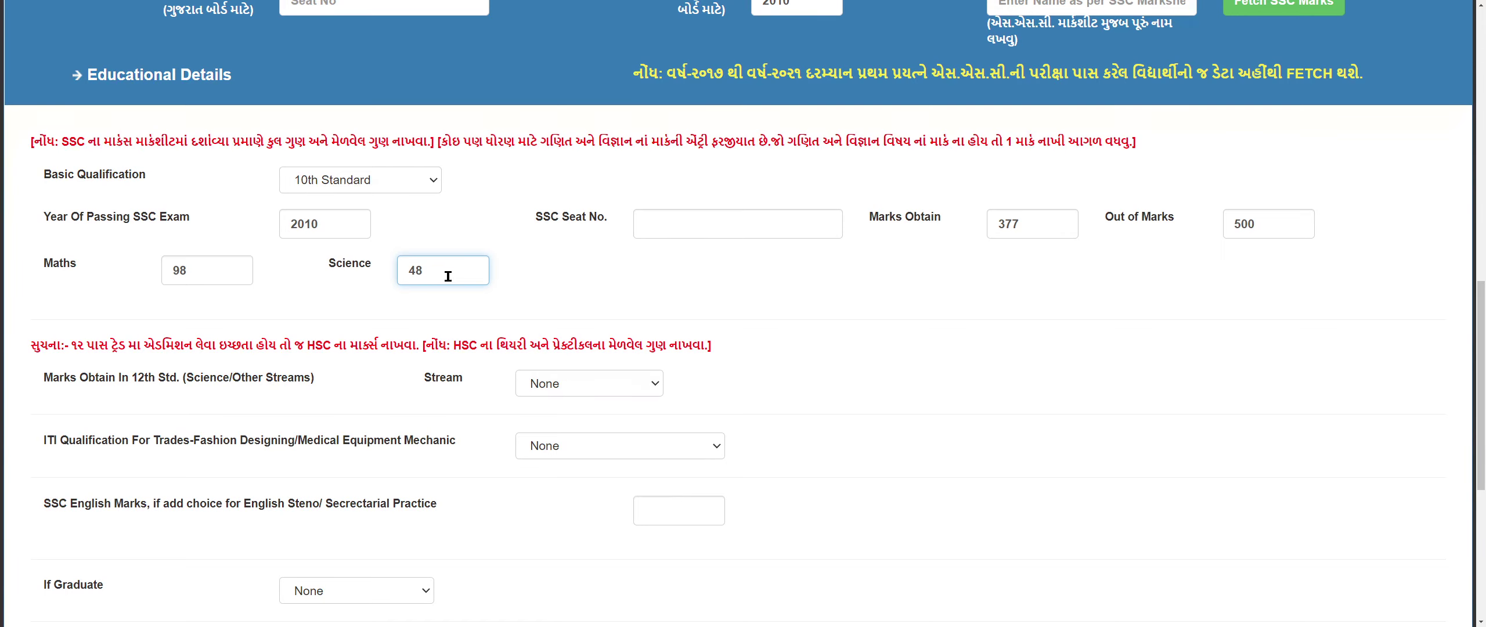
pyautogui.press('BackSpace')
pyautogui.press('BackSpace')
pyautogui.write('78')
# Read the note on 12th standard marks and choose Comerce as the 12th stream.
pyautogui.scroll(2, 270, 274)
pyautogui.scroll(-4, 402, 355)
pyautogui.click(176, 252)
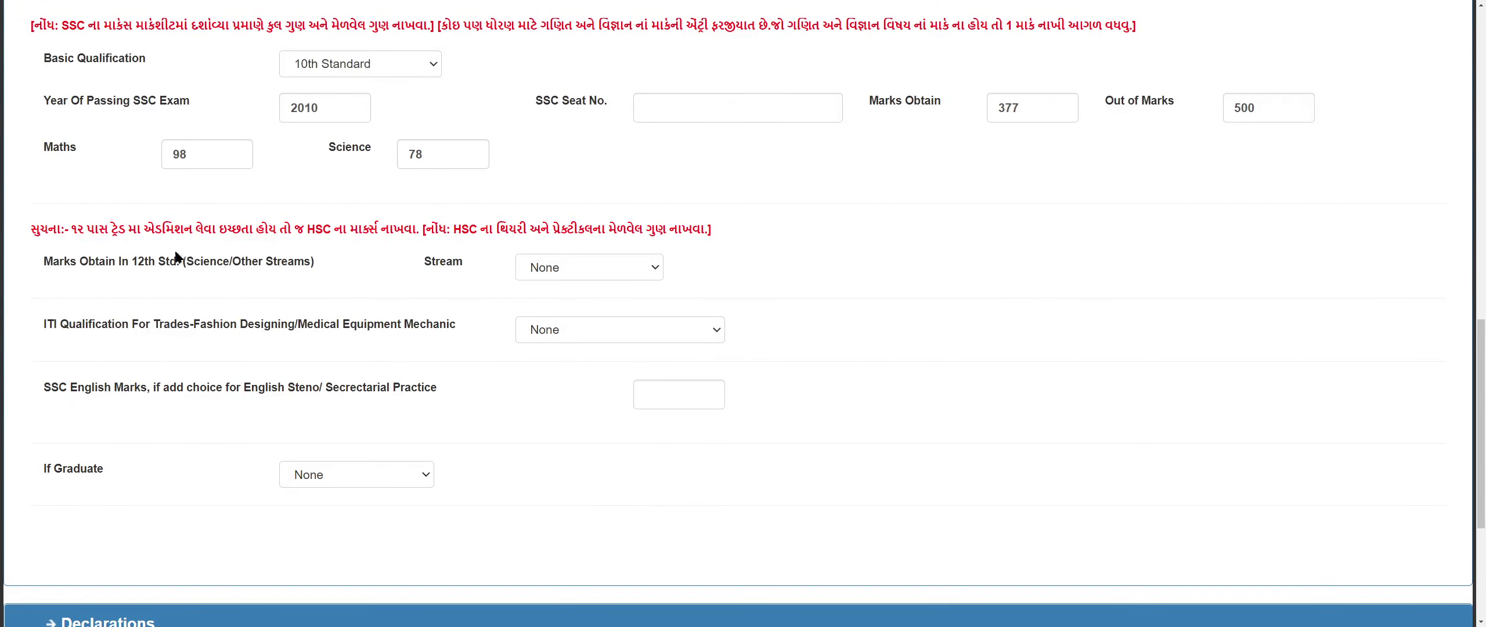
pyautogui.moveTo(33, 227); pyautogui.dragTo(193, 229)
pyautogui.click(228, 229)
pyautogui.moveTo(45, 263); pyautogui.dragTo(177, 263)
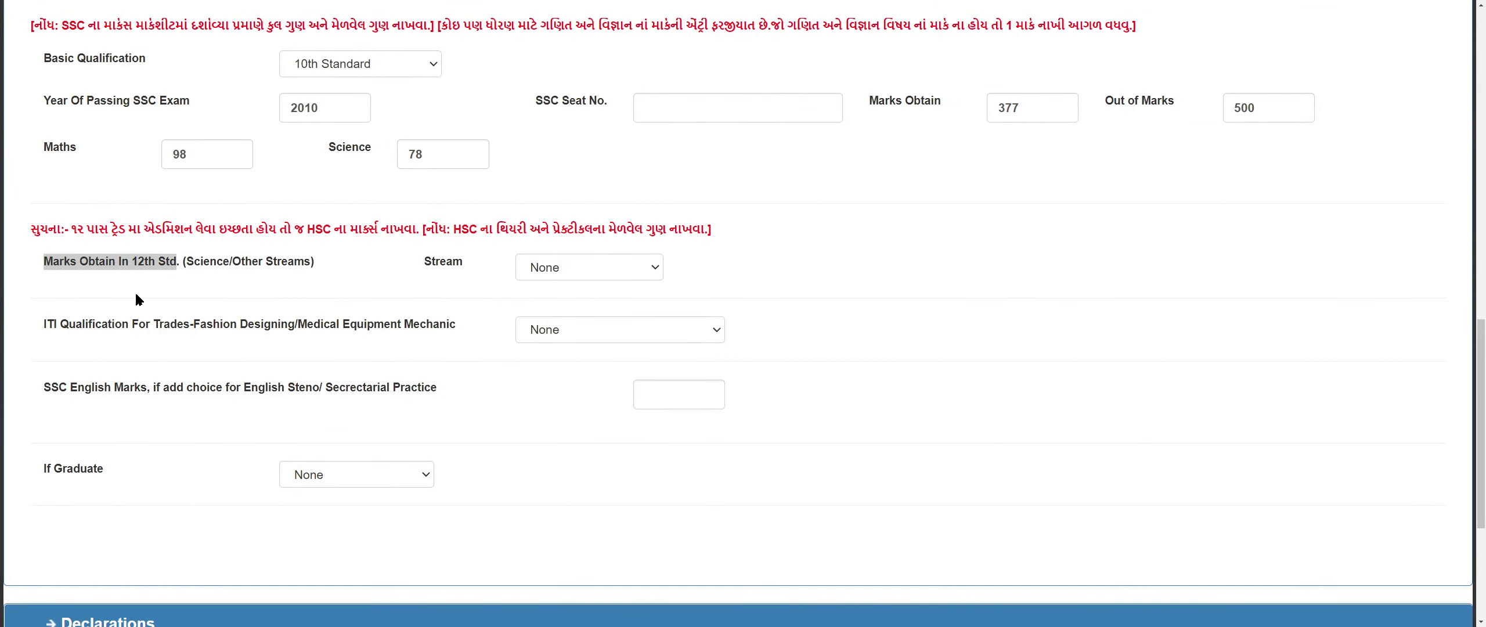
pyautogui.click(135, 296)
pyautogui.click(566, 269)
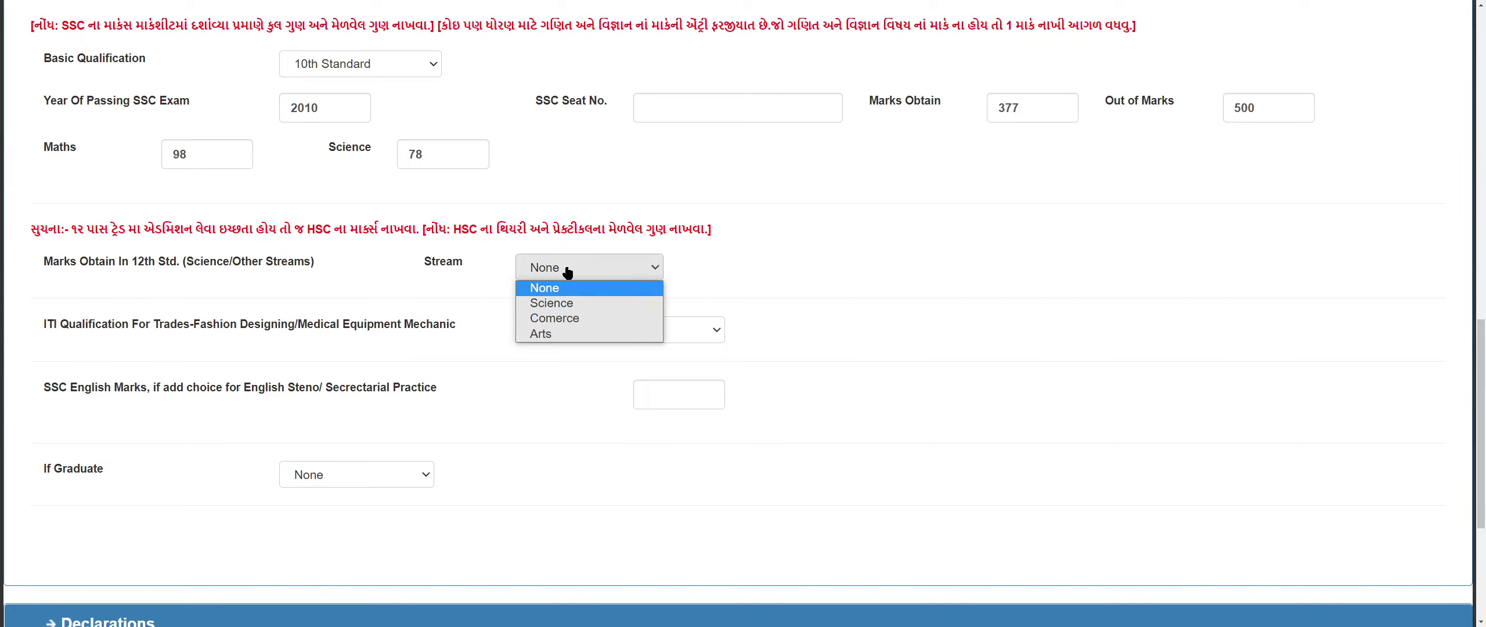
pyautogui.click(571, 318)
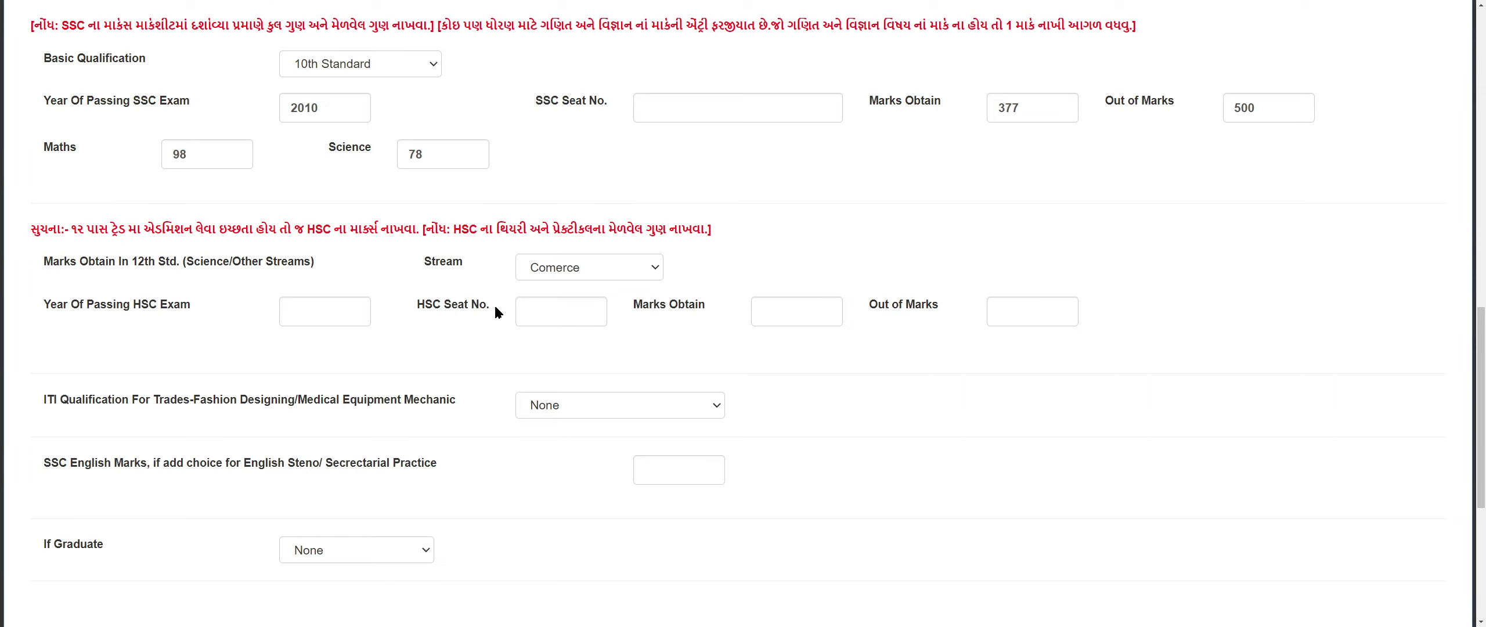
# Try Science and Arts as the 12th stream to compare their fields, and return to Comerce.
pyautogui.click(566, 267)
pyautogui.click(552, 303)
pyautogui.click(569, 269)
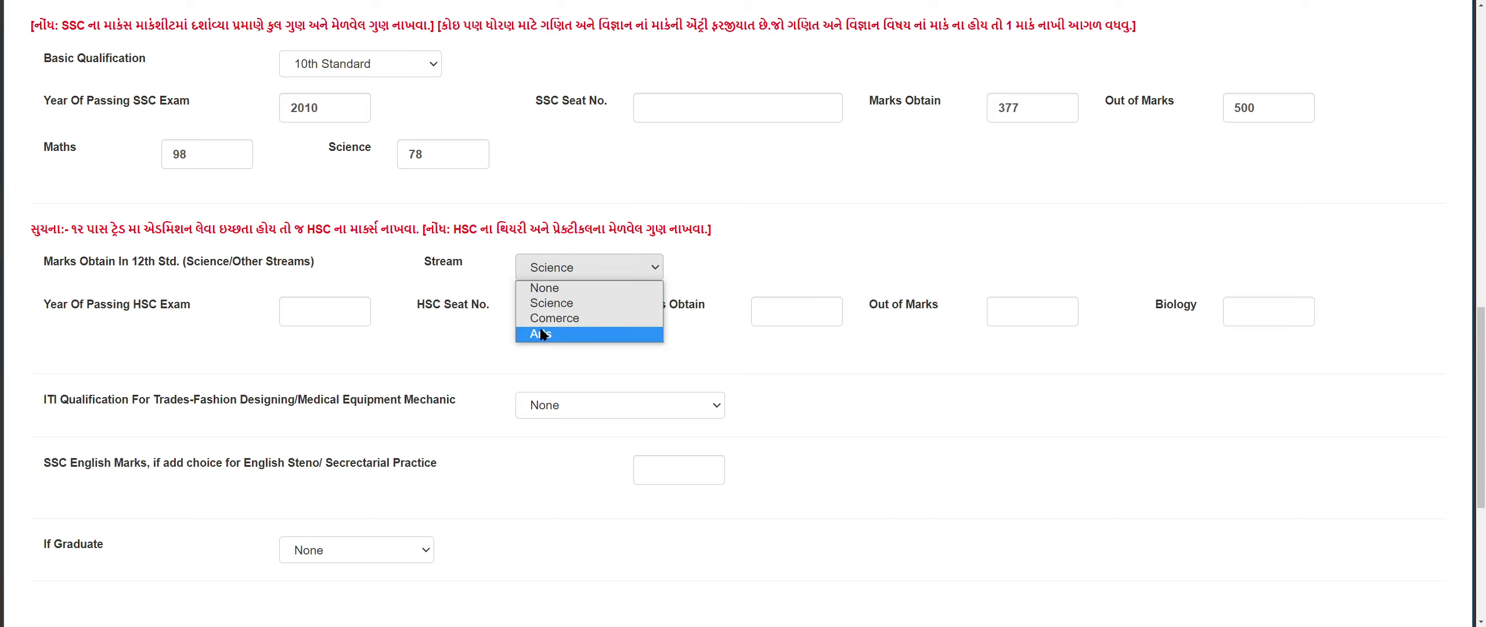
pyautogui.click(540, 334)
pyautogui.click(557, 272)
pyautogui.click(555, 318)
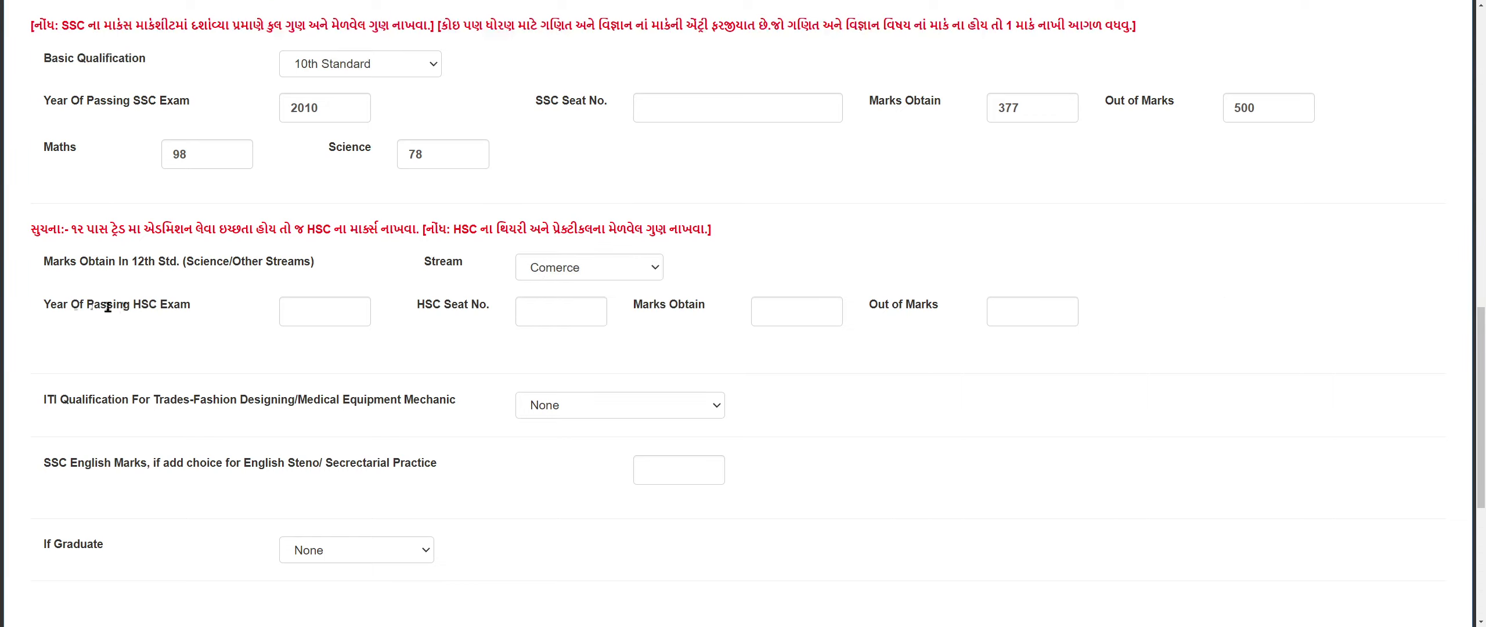
# Enter 2012 as the HSC passing year and go to the HSC seat number field.
pyautogui.moveTo(66, 307); pyautogui.dragTo(190, 308)
pyautogui.click(191, 337)
pyautogui.click(320, 304)
pyautogui.write('2012')
pyautogui.click(571, 307)
# Enter 600 as the HSC marks obtained and 555 as the out-of marks.
pyautogui.click(823, 306)
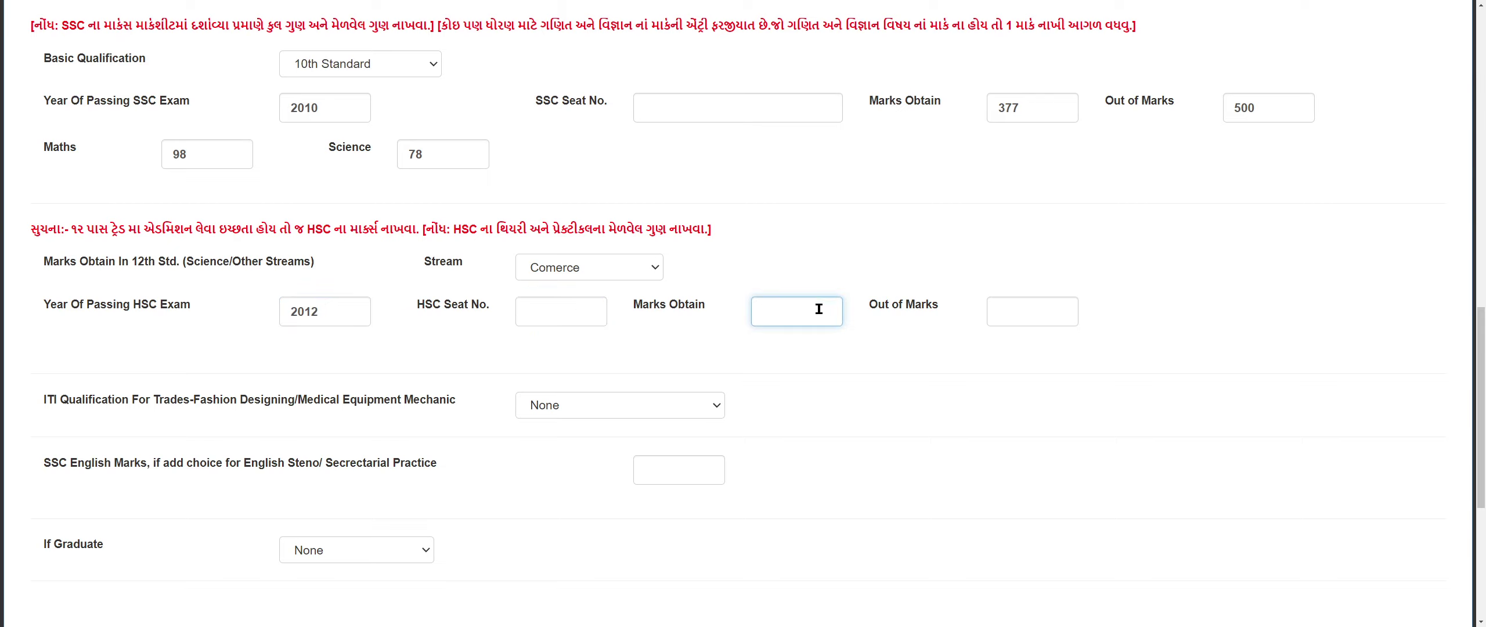
pyautogui.click(771, 317)
pyautogui.write('600')
pyautogui.click(1046, 312)
pyautogui.write('555')
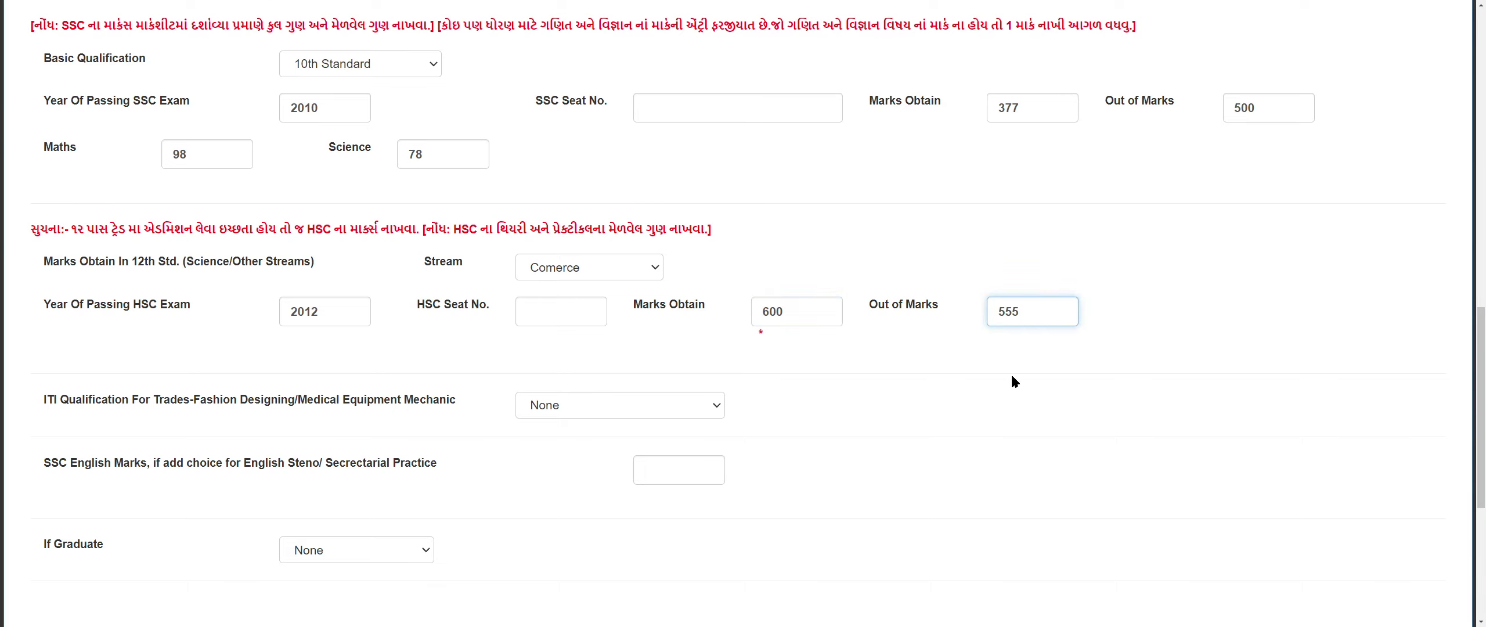
pyautogui.click(1011, 376)
# Examine the ITI qualification row for the Fashion Designing and Medical Equipment Mechanic trades.
pyautogui.scroll(-2, 174, 302)
pyautogui.moveTo(56, 283); pyautogui.dragTo(230, 293)
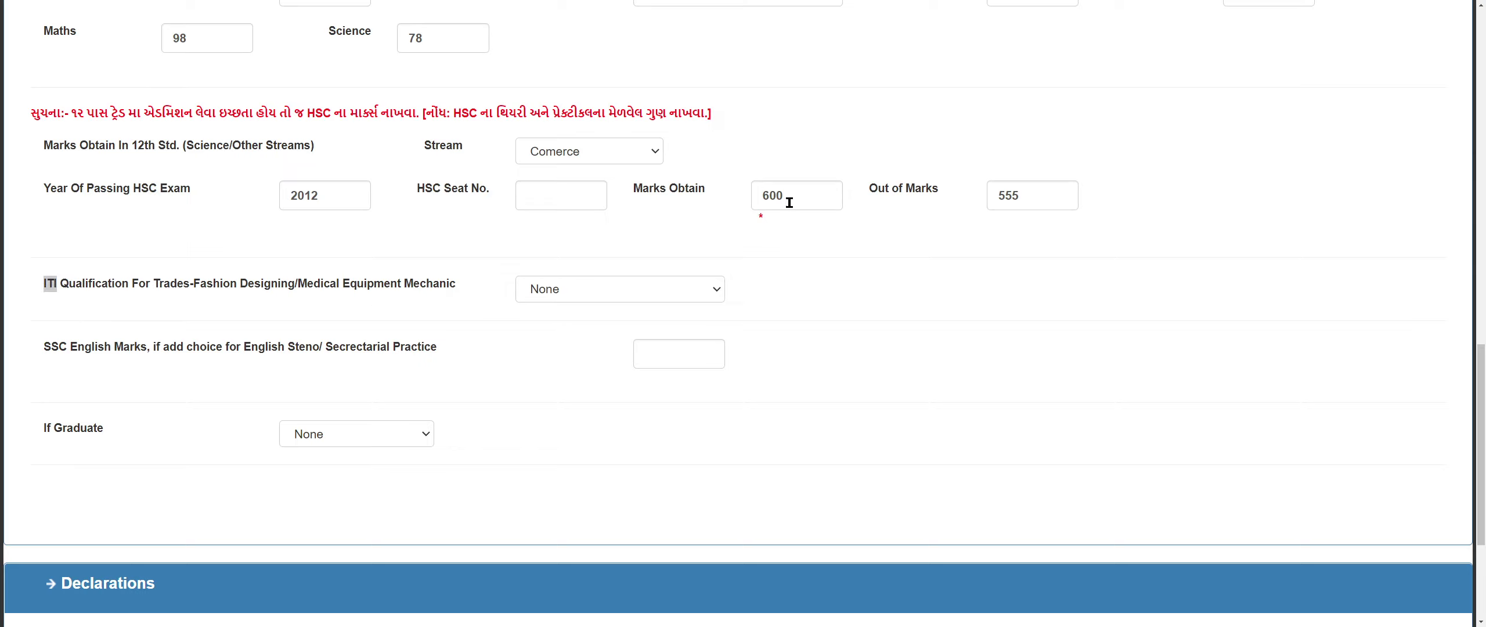